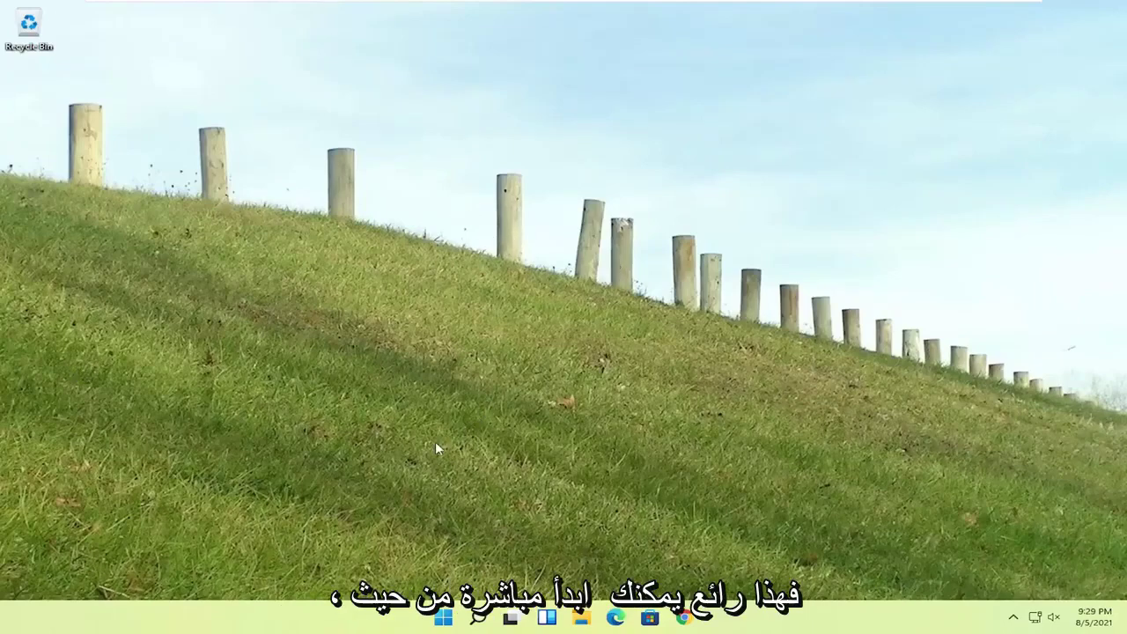
Restart the PC into the Windows recovery environment and open its Troubleshoot options
{"action": "right_click", "coordinate": [445, 620]}
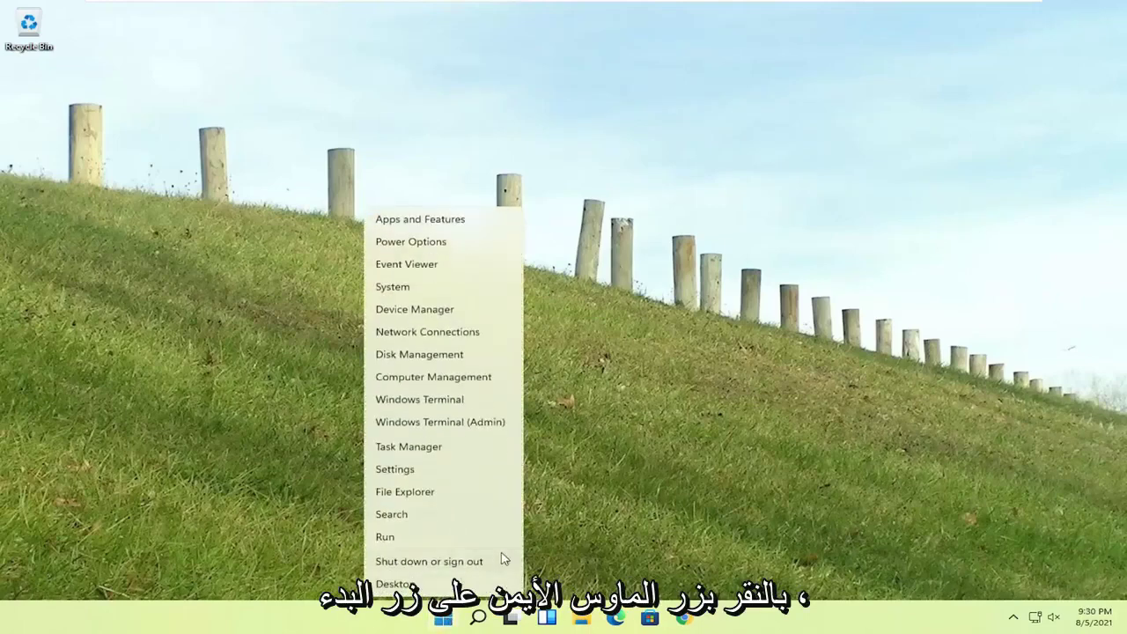
{"action": "mouse_move", "coordinate": [461, 568]}
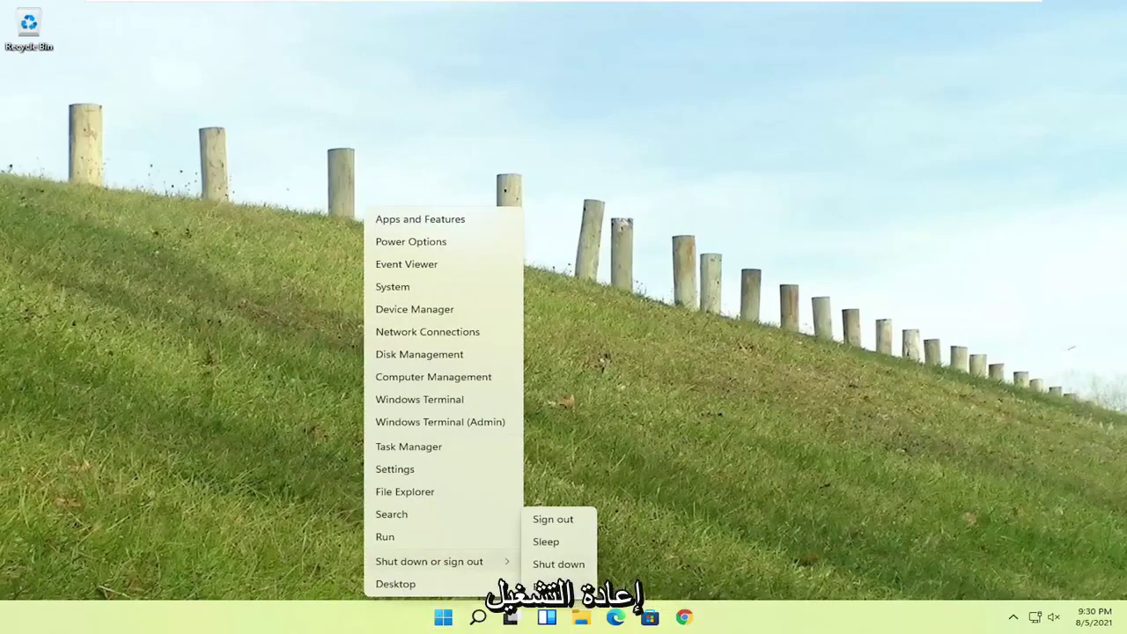
{"action": "left_click", "coordinate": [556, 587], "text": "shift"}
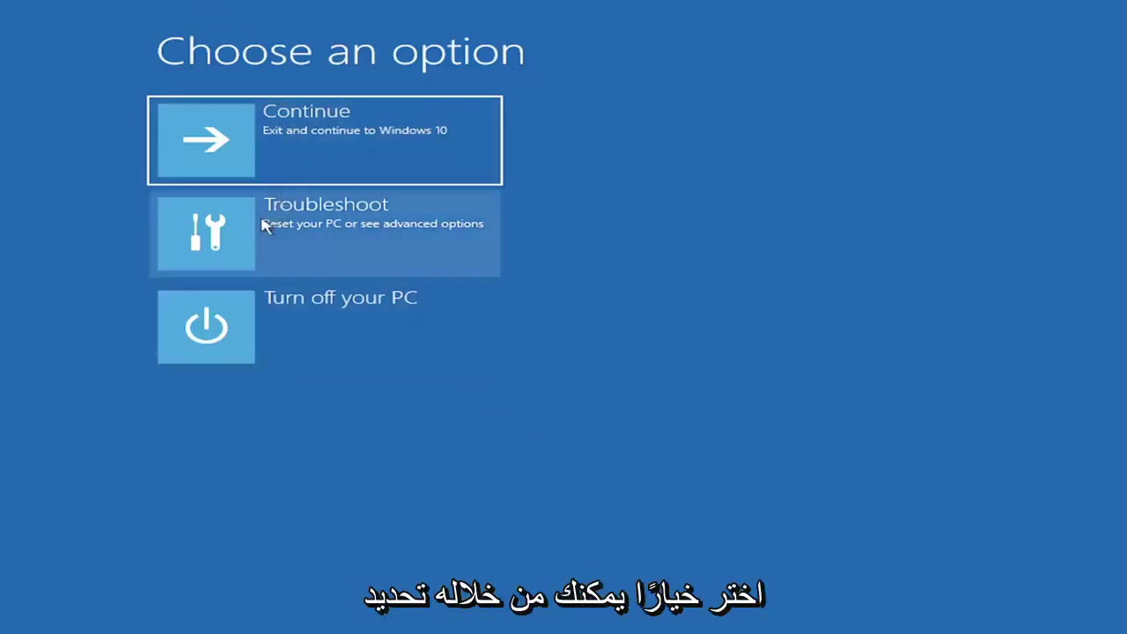
{"action": "left_click", "coordinate": [372, 227]}
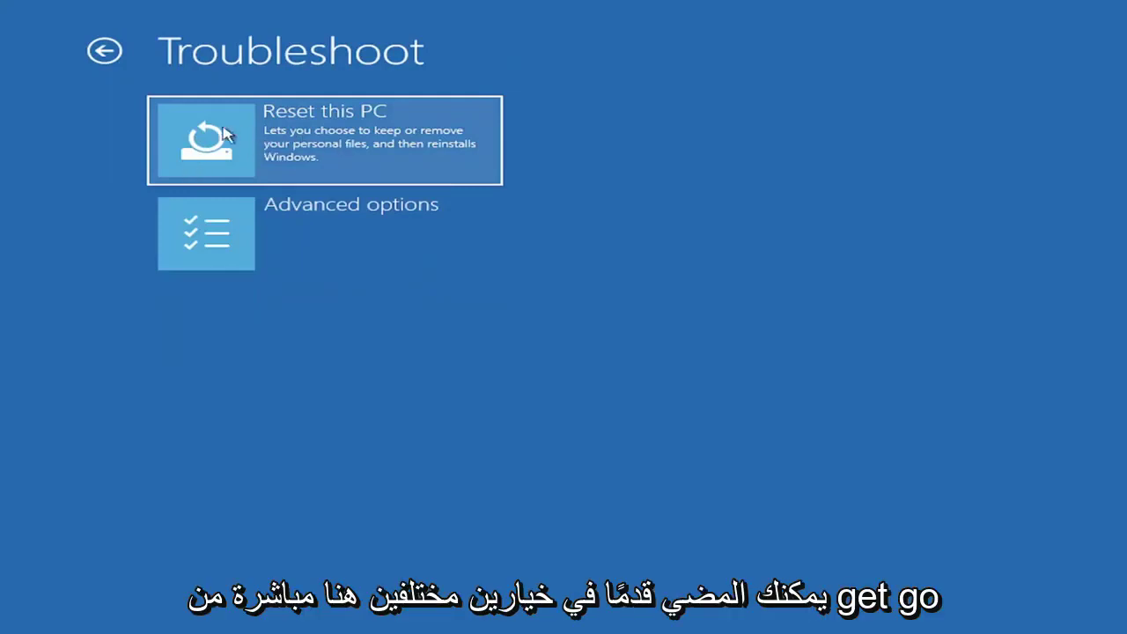
View the Reset this PC choices and return to the Troubleshoot options
{"action": "left_click", "coordinate": [269, 152]}
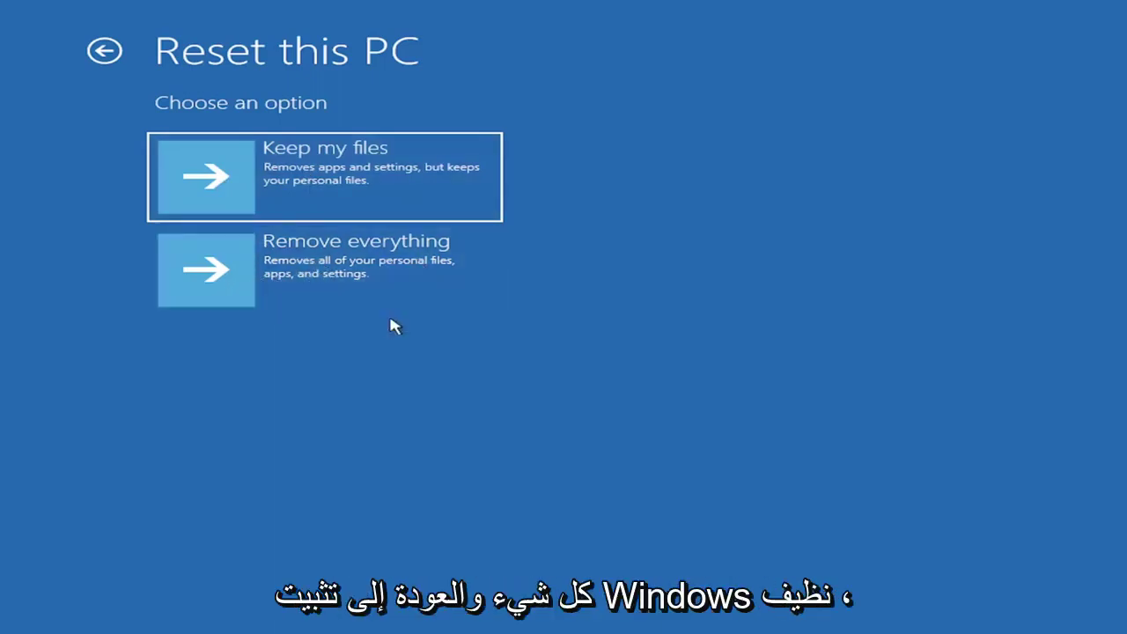
{"action": "left_click", "coordinate": [106, 54]}
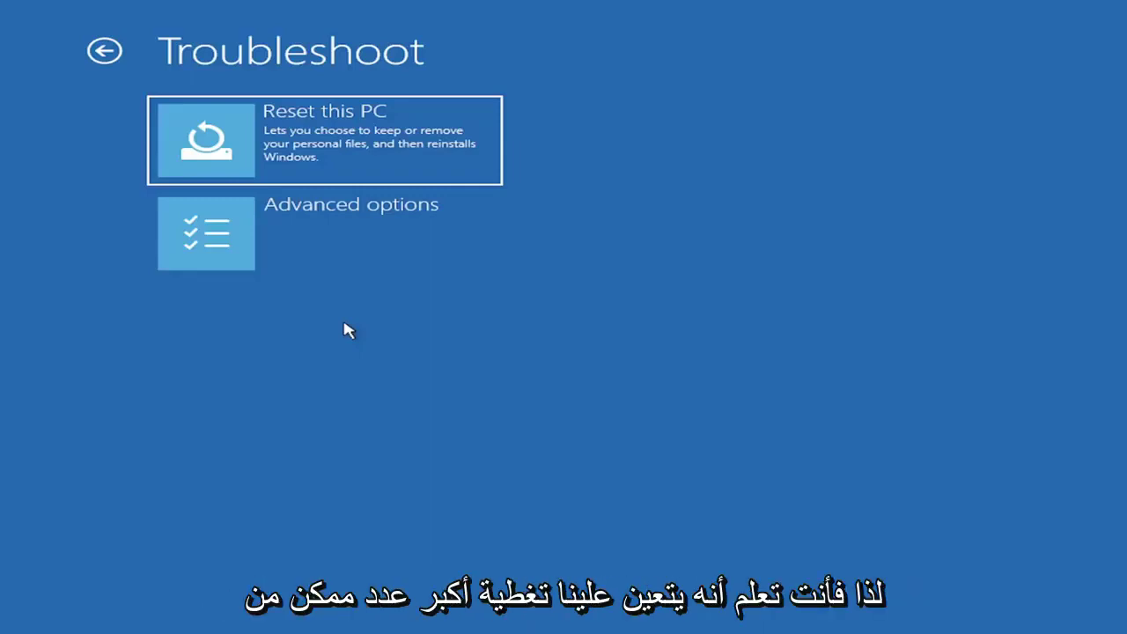
Open the recovery Command Prompt from the advanced troubleshooting options
{"action": "left_click", "coordinate": [328, 244]}
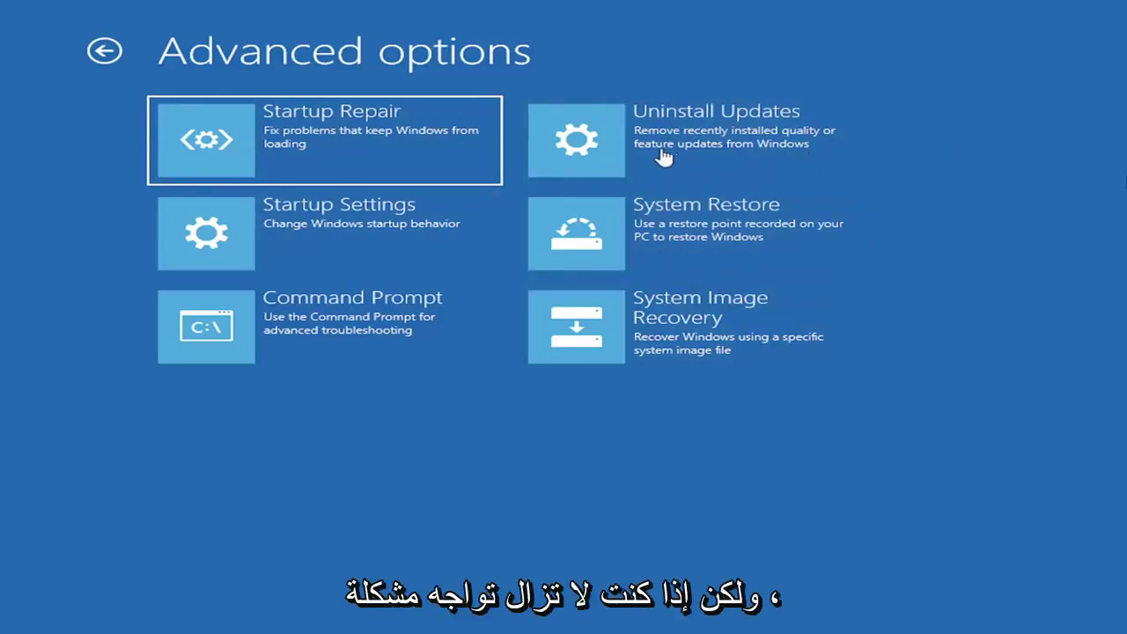
{"action": "left_click", "coordinate": [308, 332]}
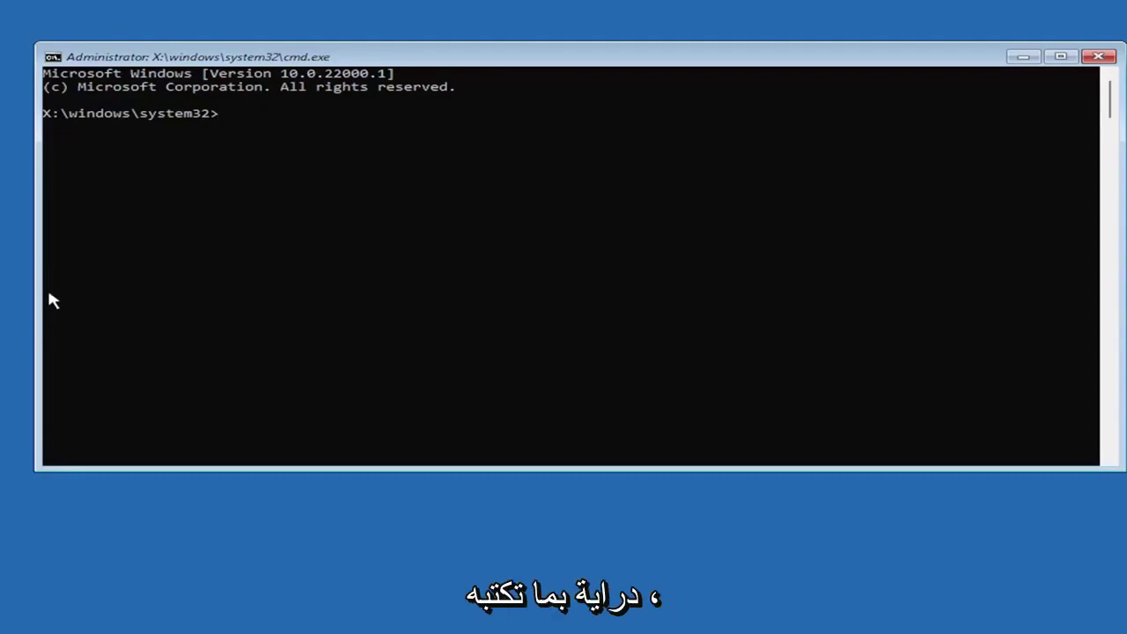
{"action": "left_click", "coordinate": [356, 170]}
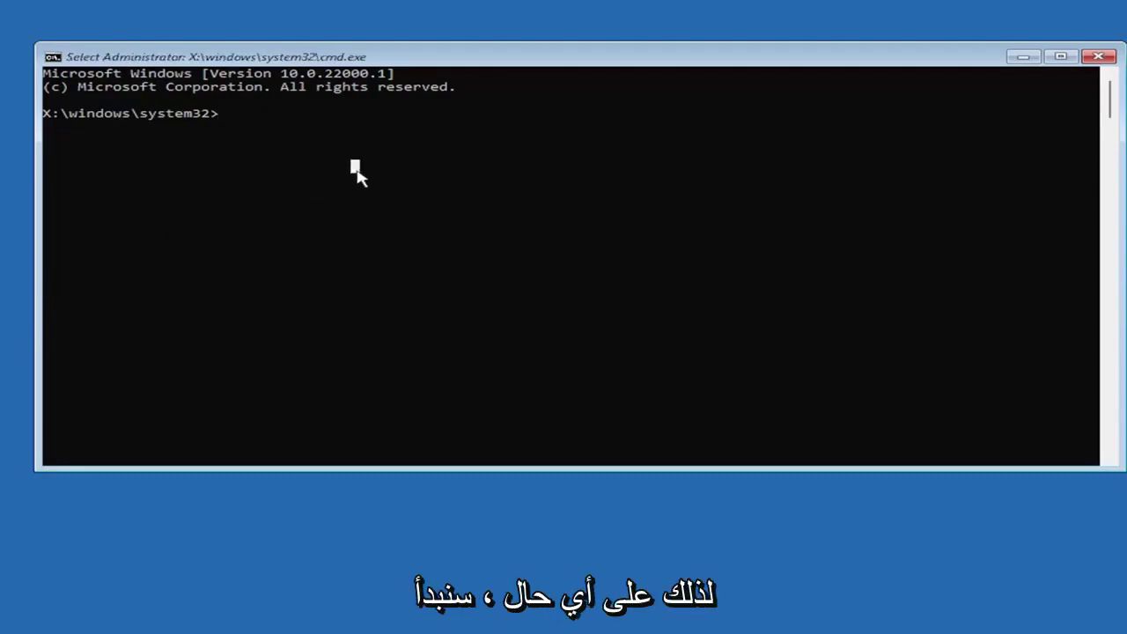
Repair the master boot record by running Bootrec /fixmbr
{"action": "type", "text": "B"}
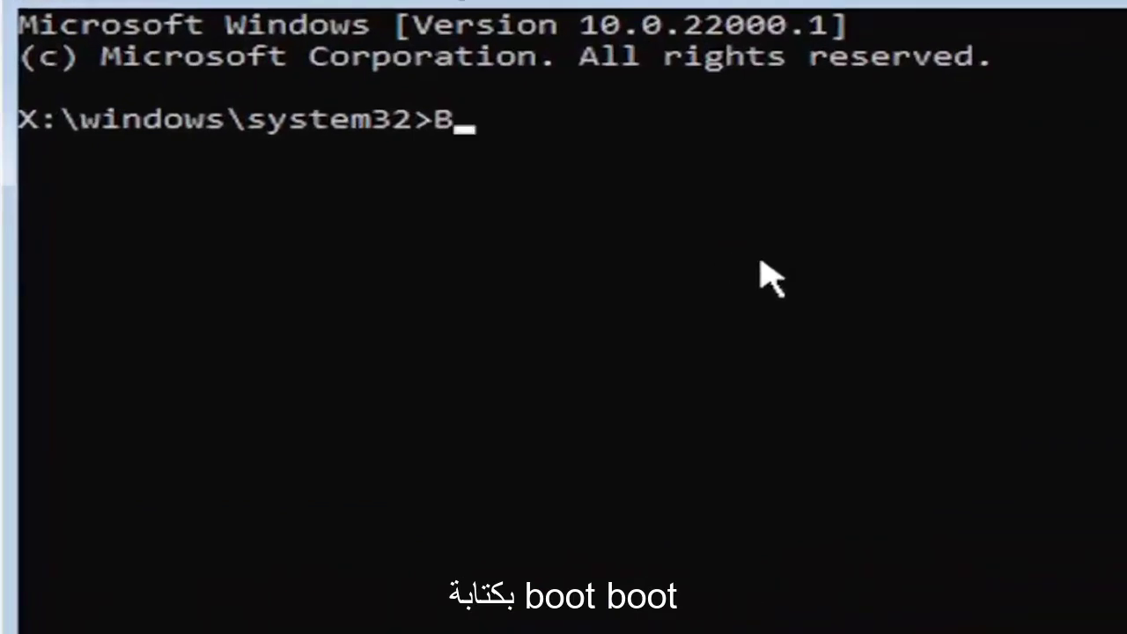
{"action": "type", "text": "ootrec"}
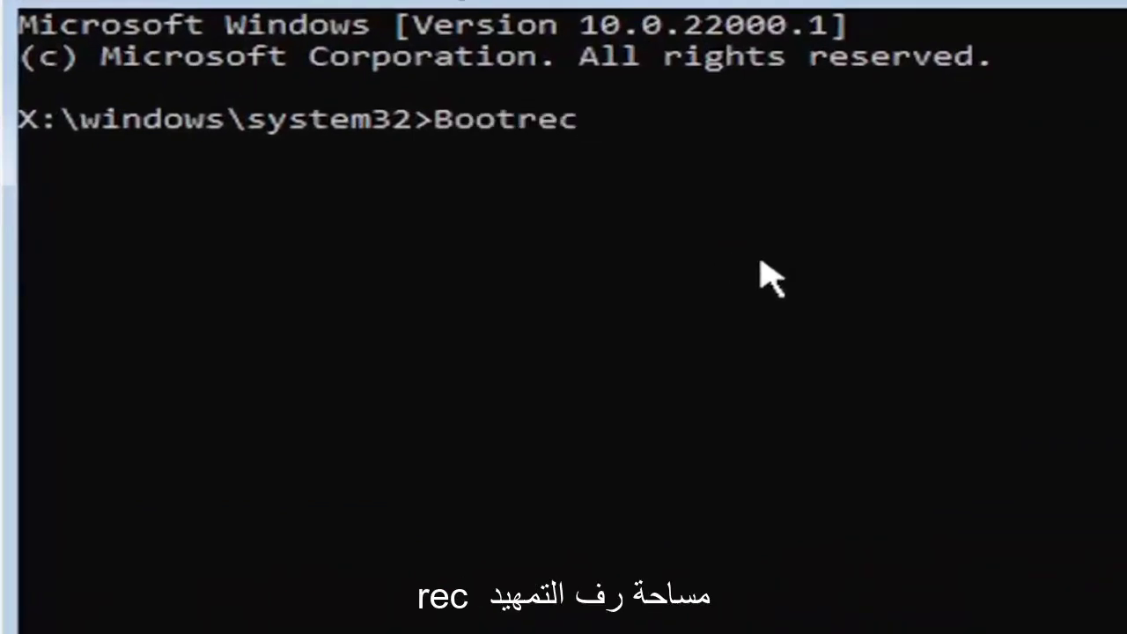
{"action": "type", "text": " /fix"}
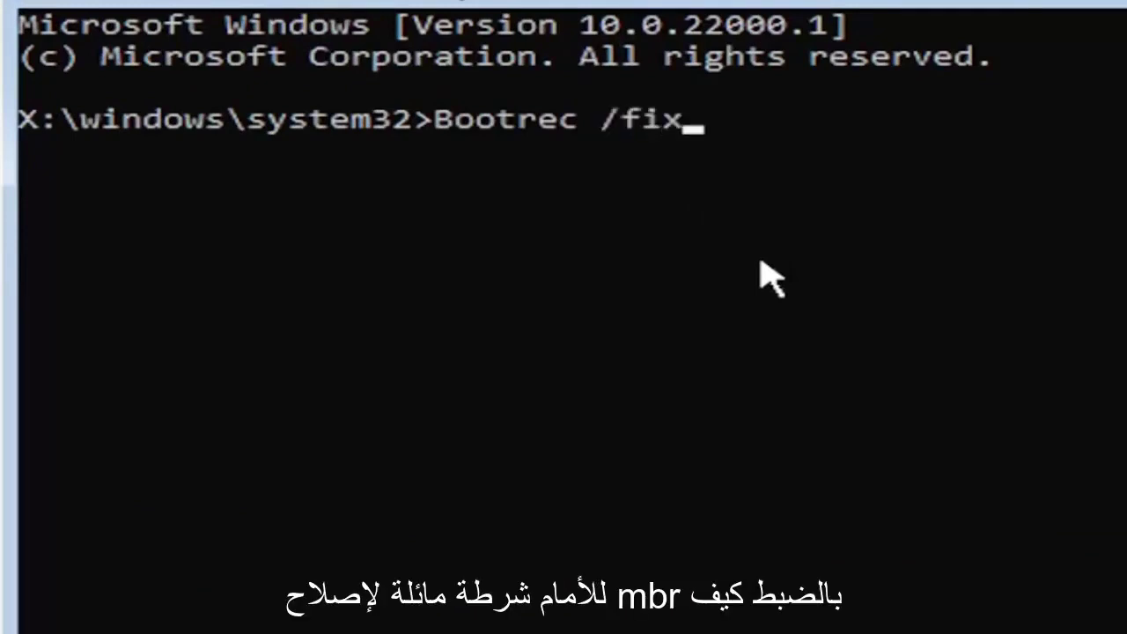
{"action": "type", "text": "mbr"}
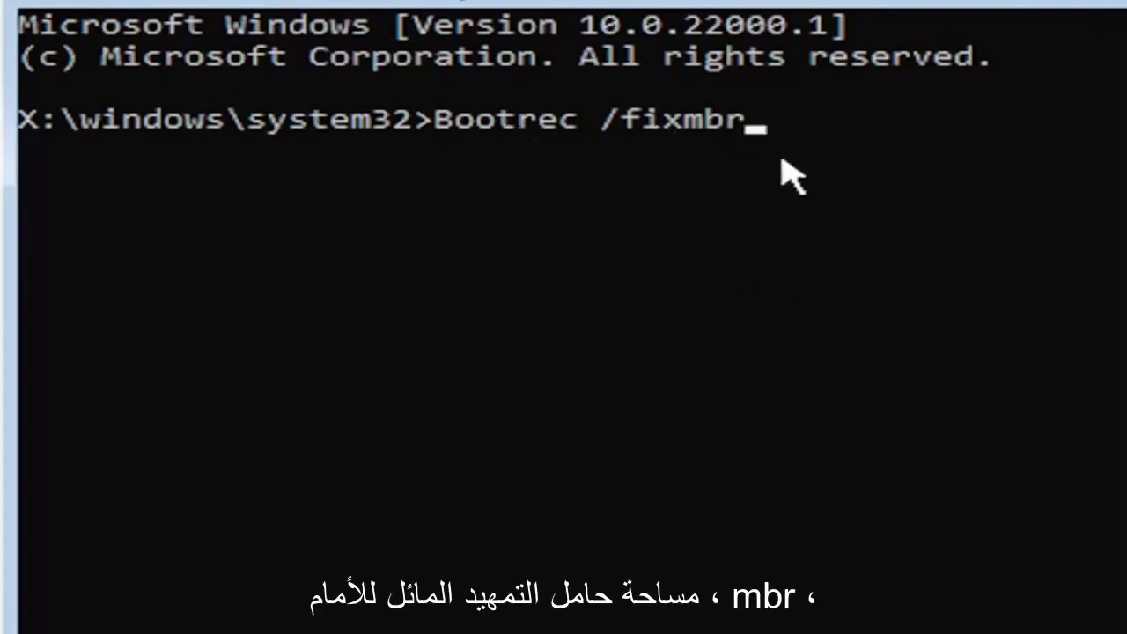
{"action": "key", "text": "Return"}
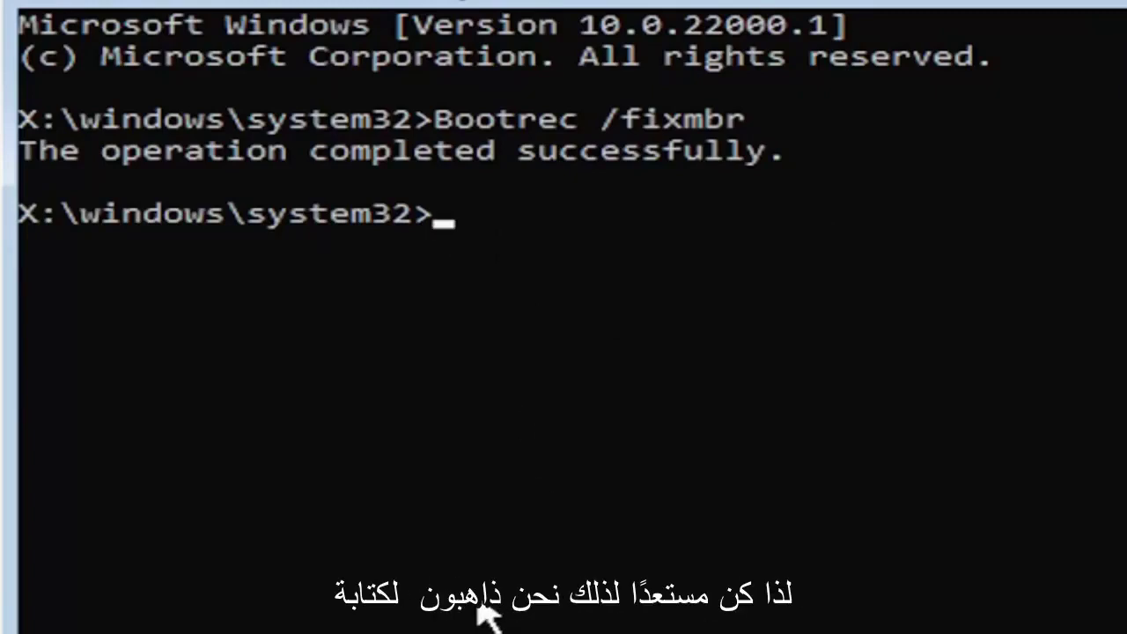
Back up the boot configuration data by running bcdedit /export c:\bcdbackup
{"action": "type", "text": "bcd"}
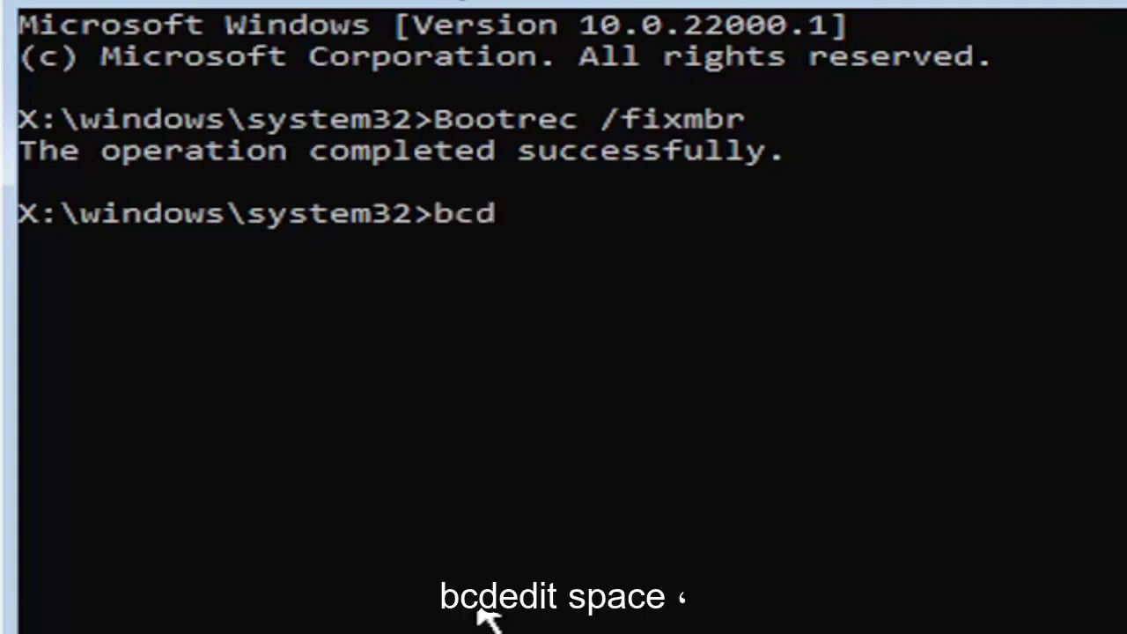
{"action": "type", "text": "edit"}
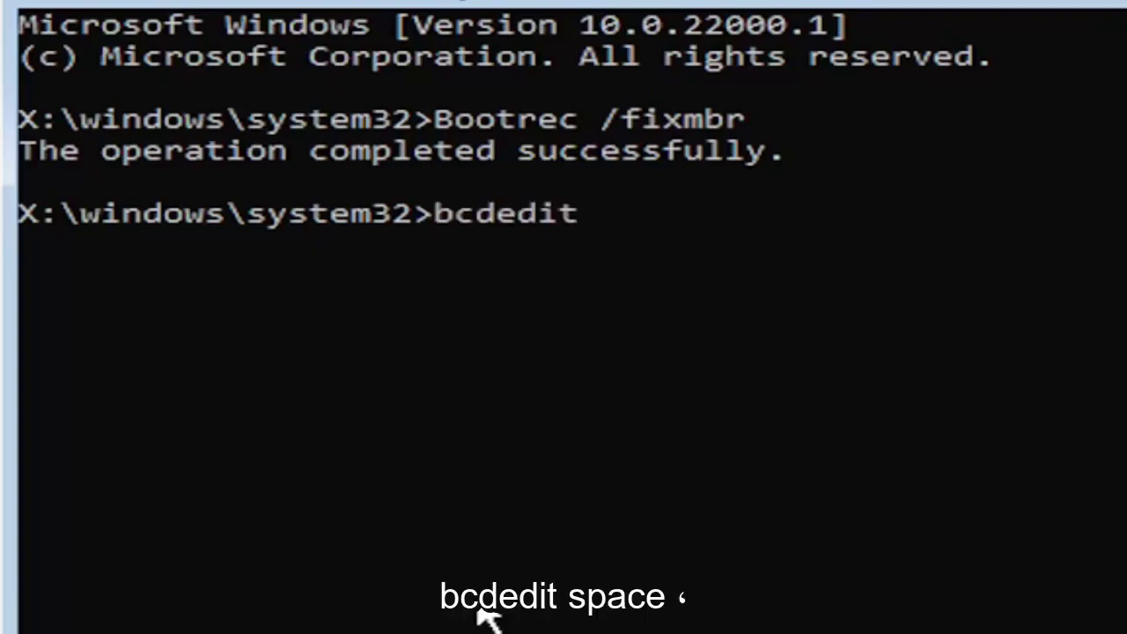
{"action": "type", "text": " /"}
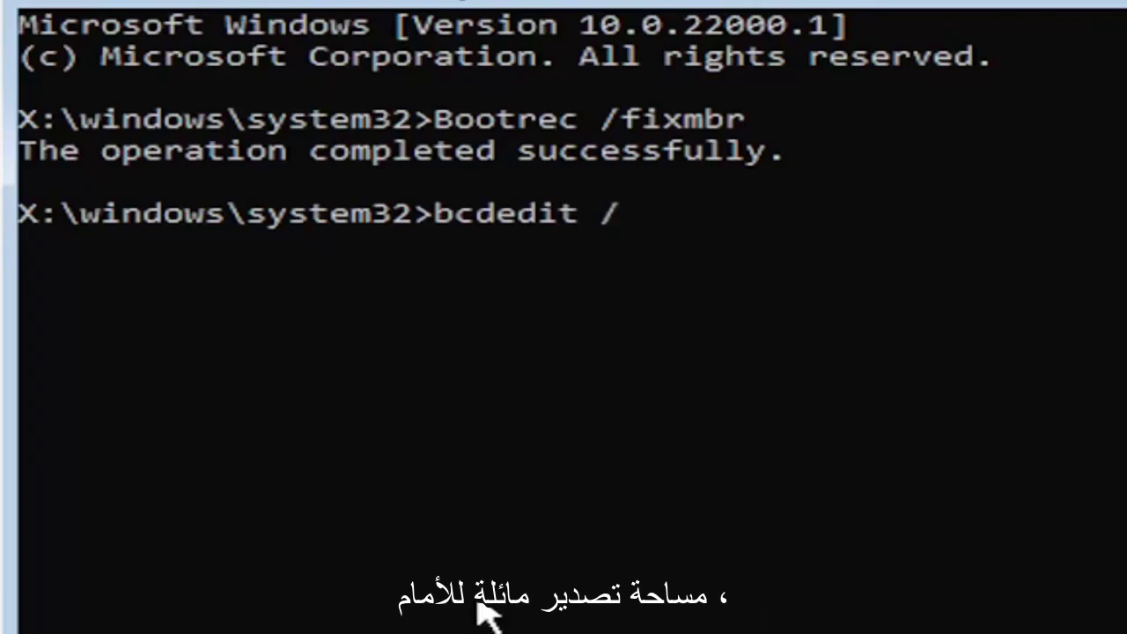
{"action": "type", "text": "export"}
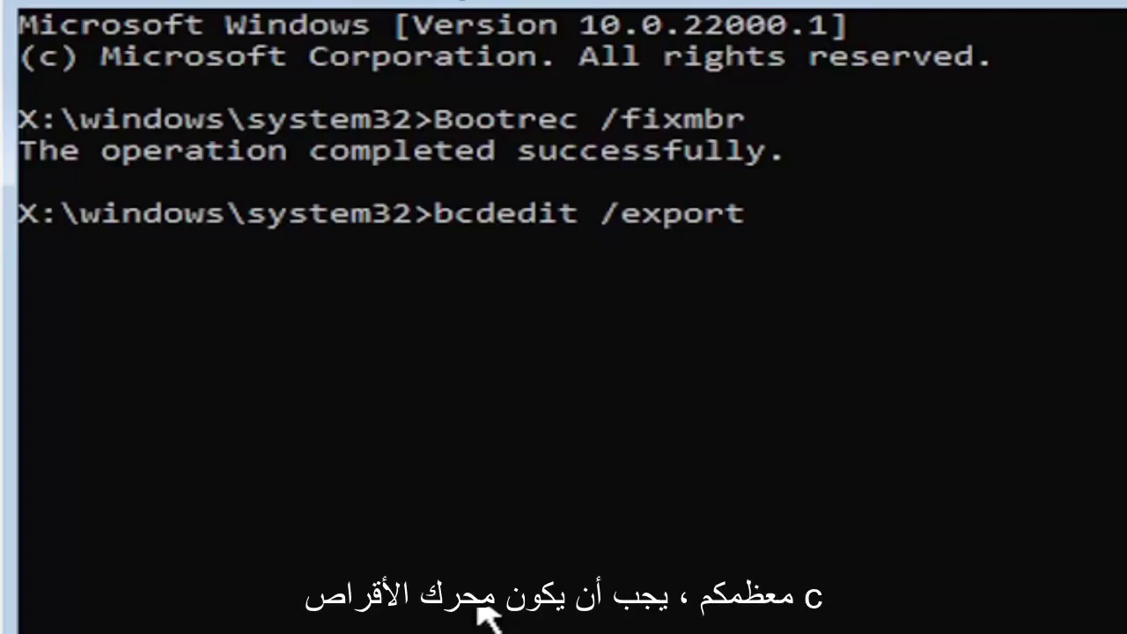
{"action": "type", "text": "c:"}
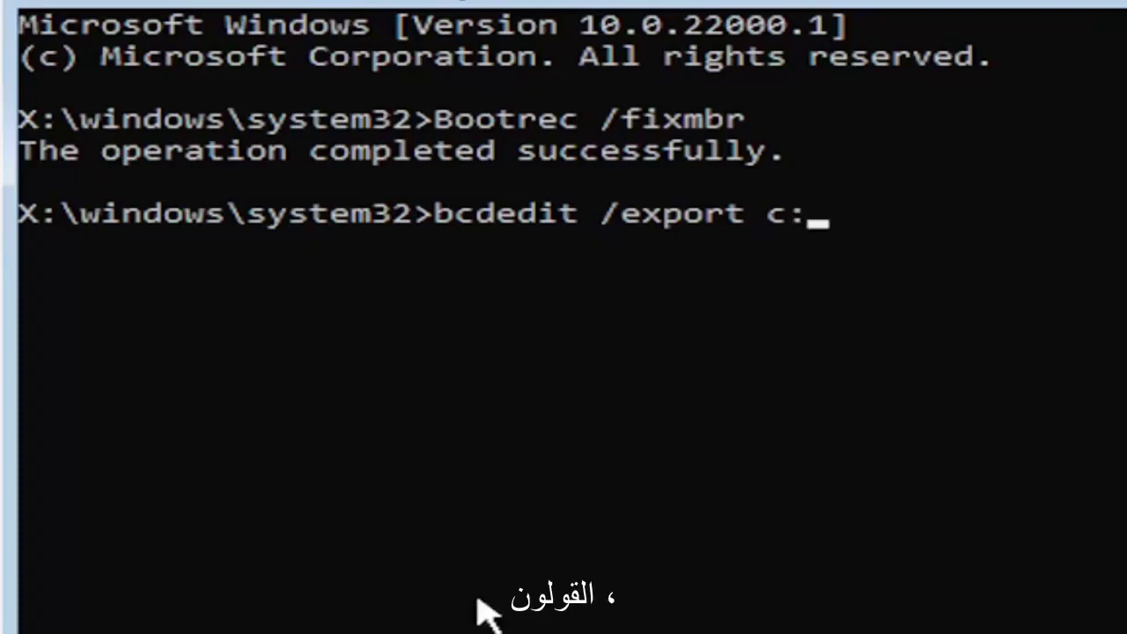
{"action": "type", "text": "\\"}
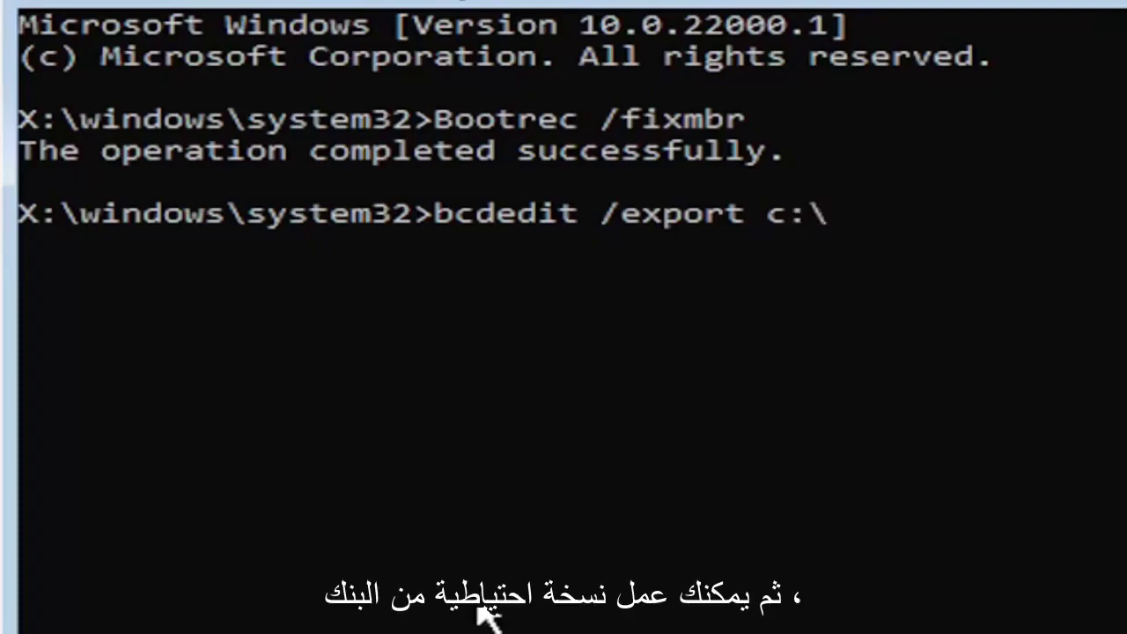
{"action": "type", "text": "bcd"}
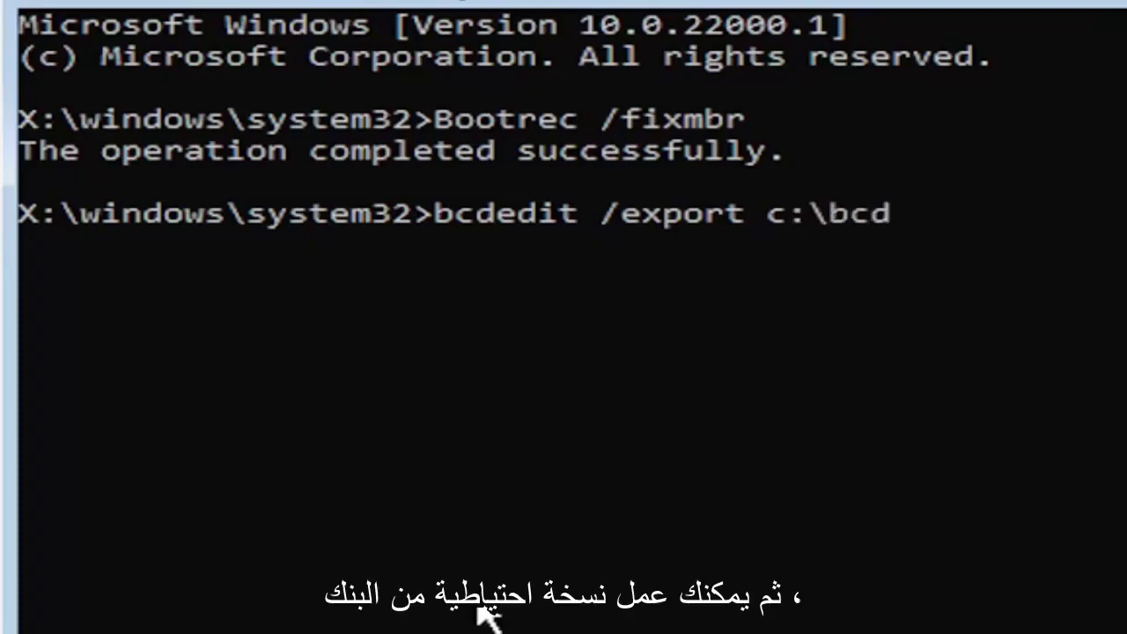
{"action": "type", "text": "backup"}
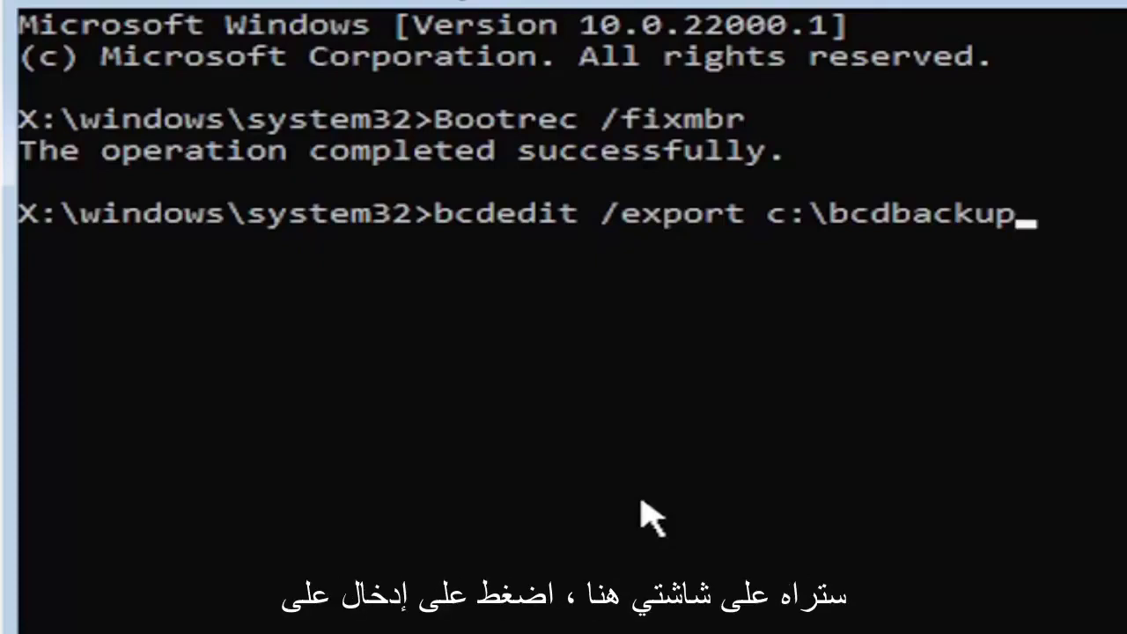
{"action": "key", "text": "Return"}
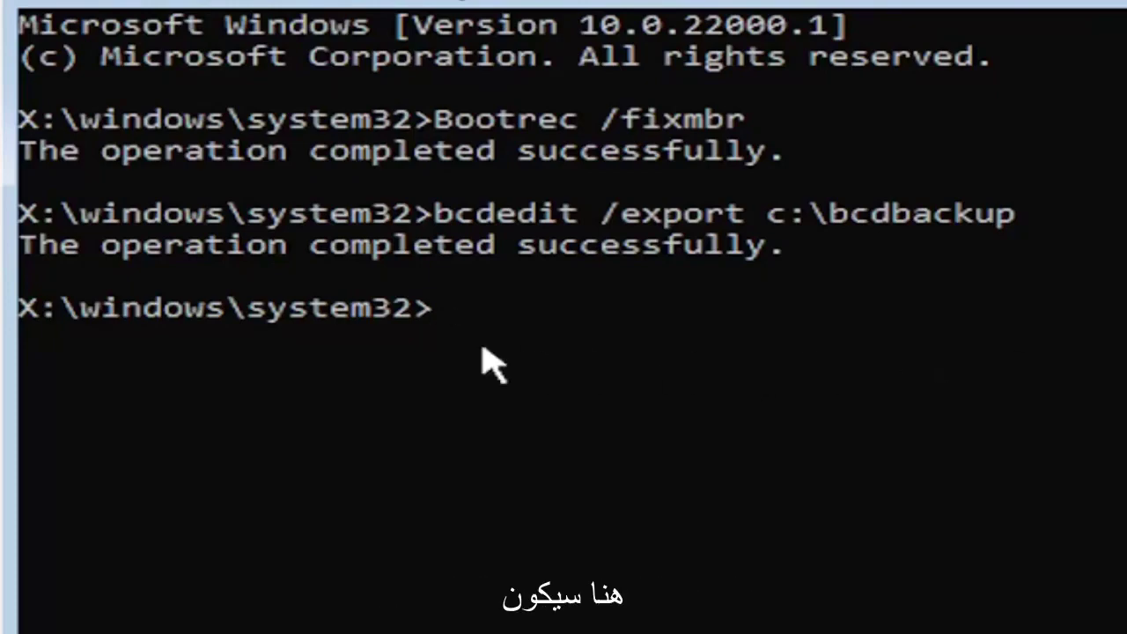
Clear the hidden, read-only and system attributes of the boot configuration file by running attrib c:\boot\bcd -h -r -s
{"action": "type", "text": "attrib"}
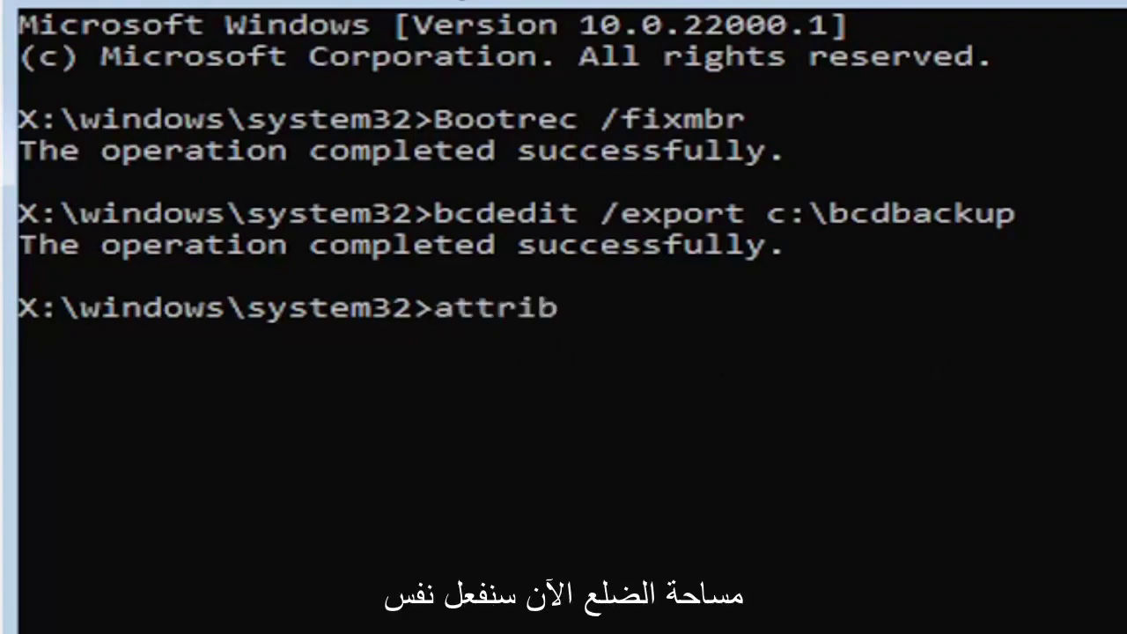
{"action": "type", "text": " c"}
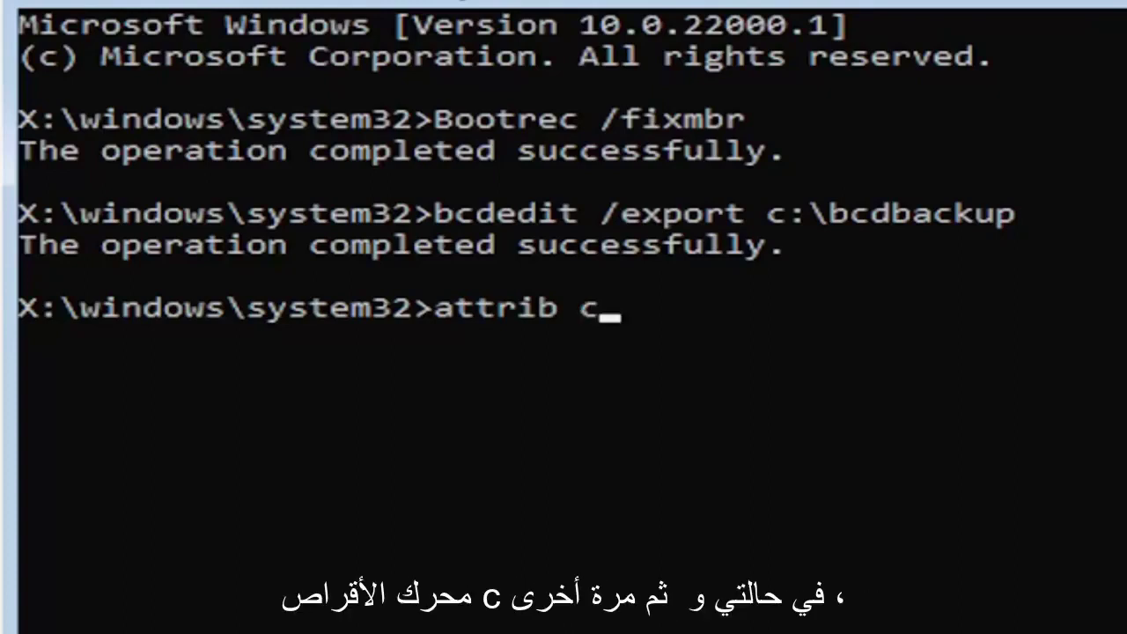
{"action": "type", "text": ":"}
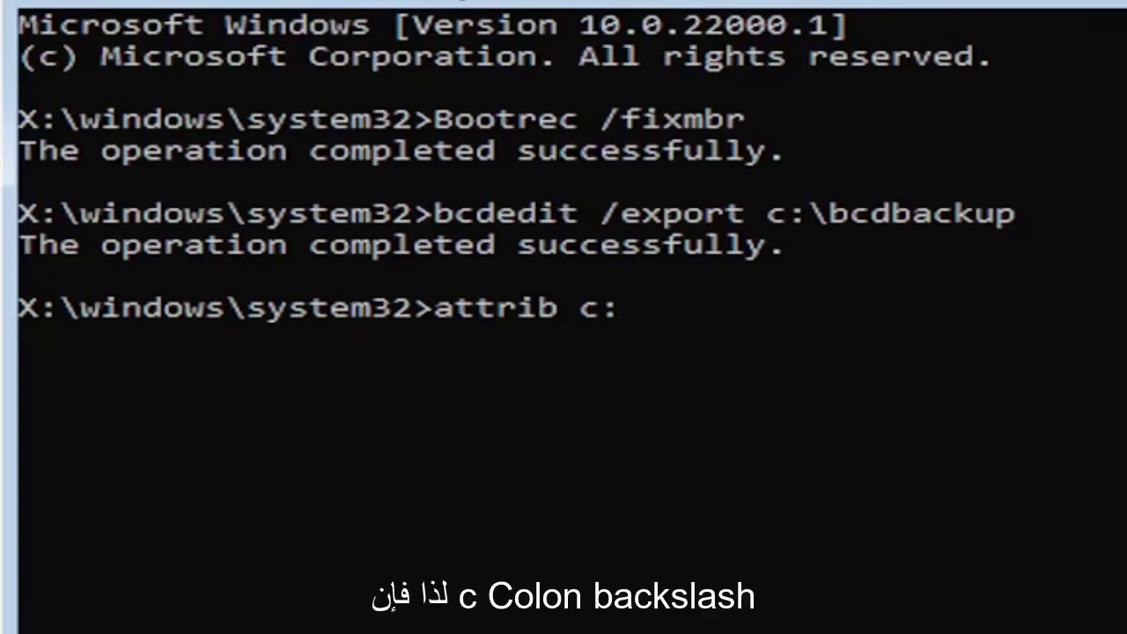
{"action": "type", "text": "\boo"}
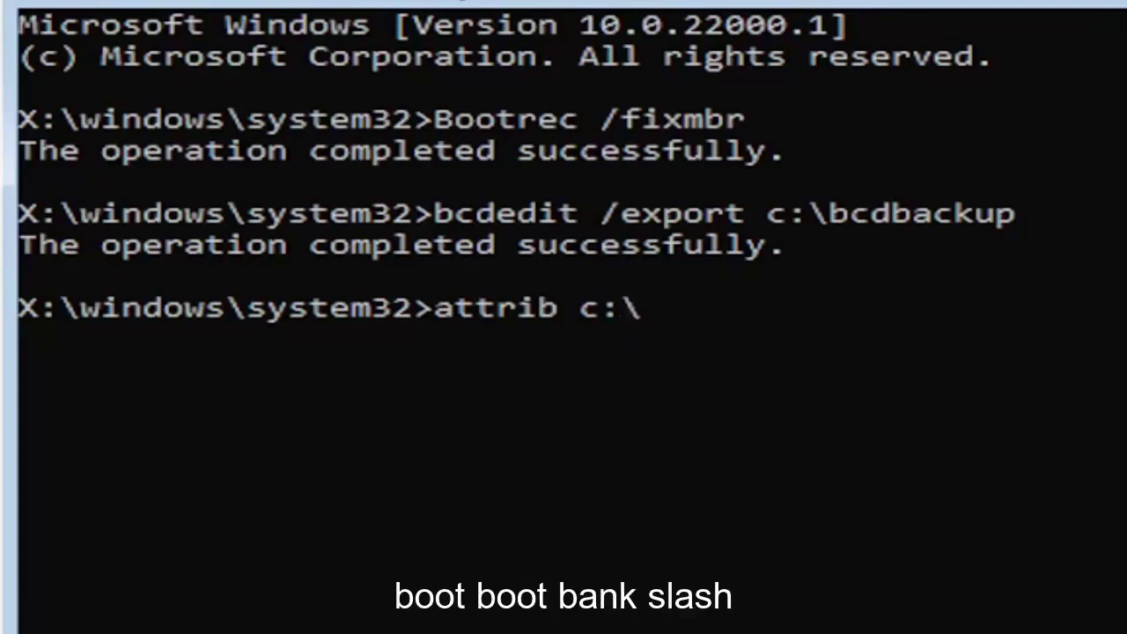
{"action": "type", "text": "t"}
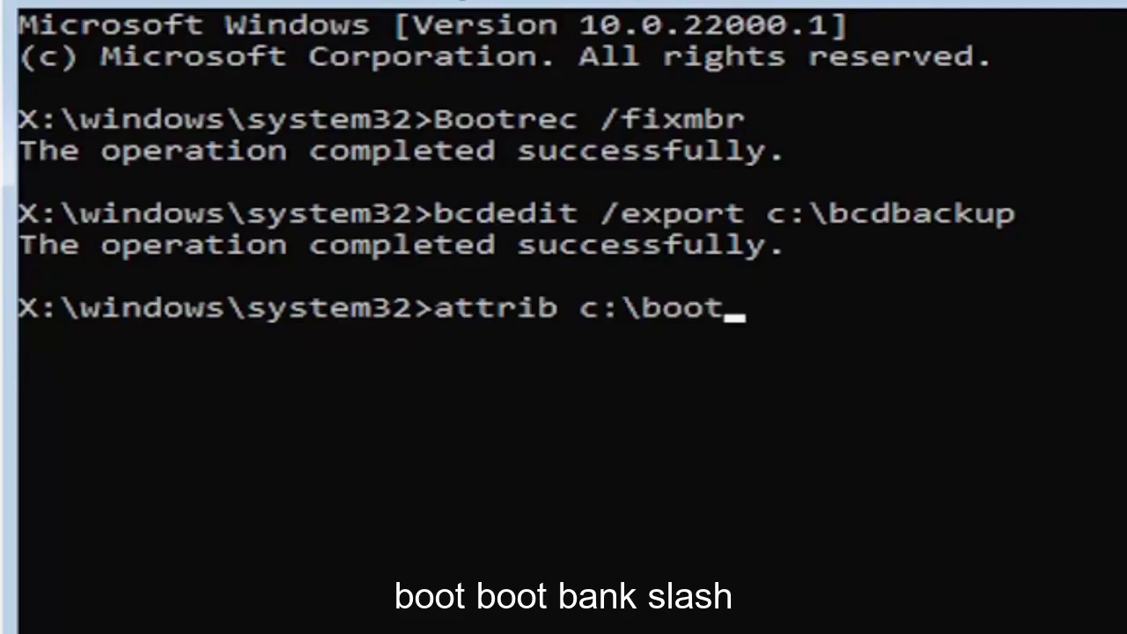
{"action": "type", "text": "\\bcd"}
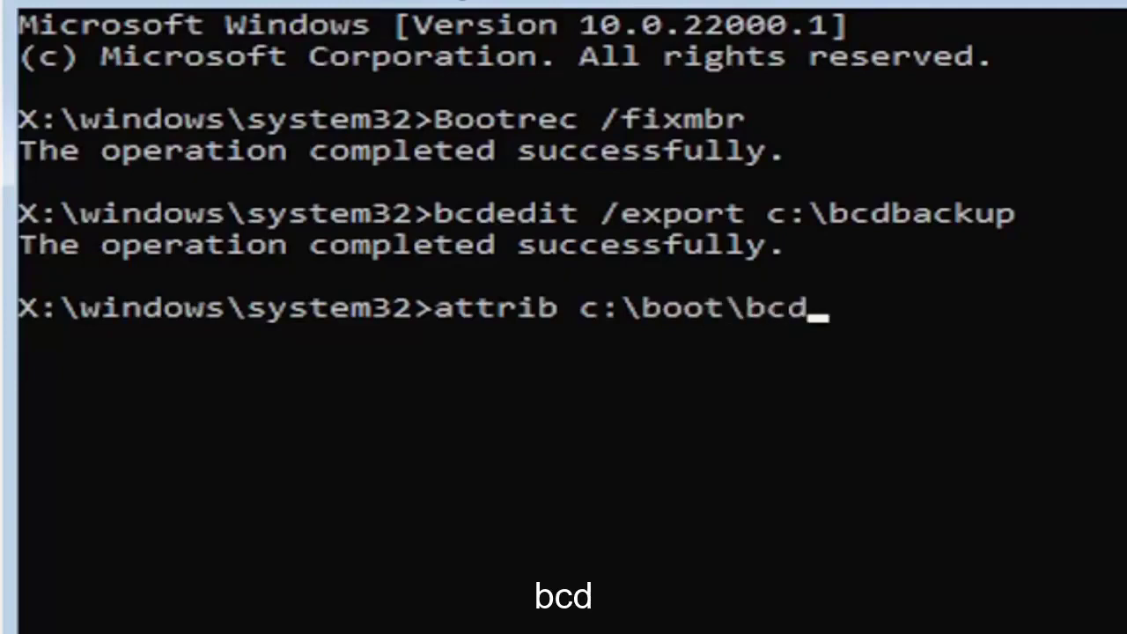
{"action": "type", "text": " -"}
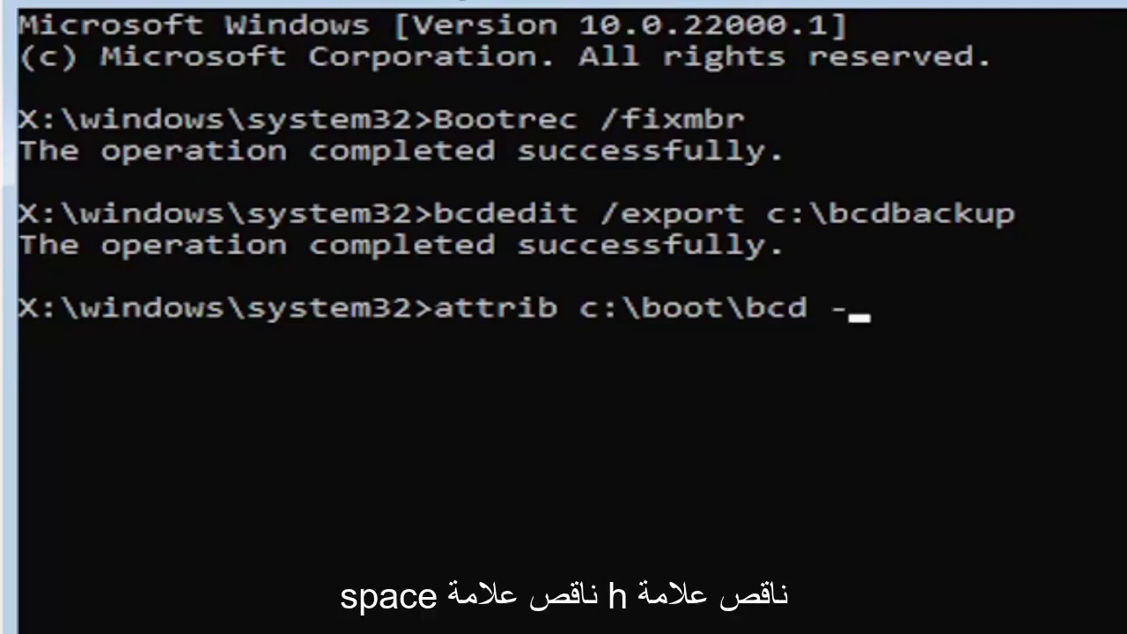
{"action": "type", "text": "h -r"}
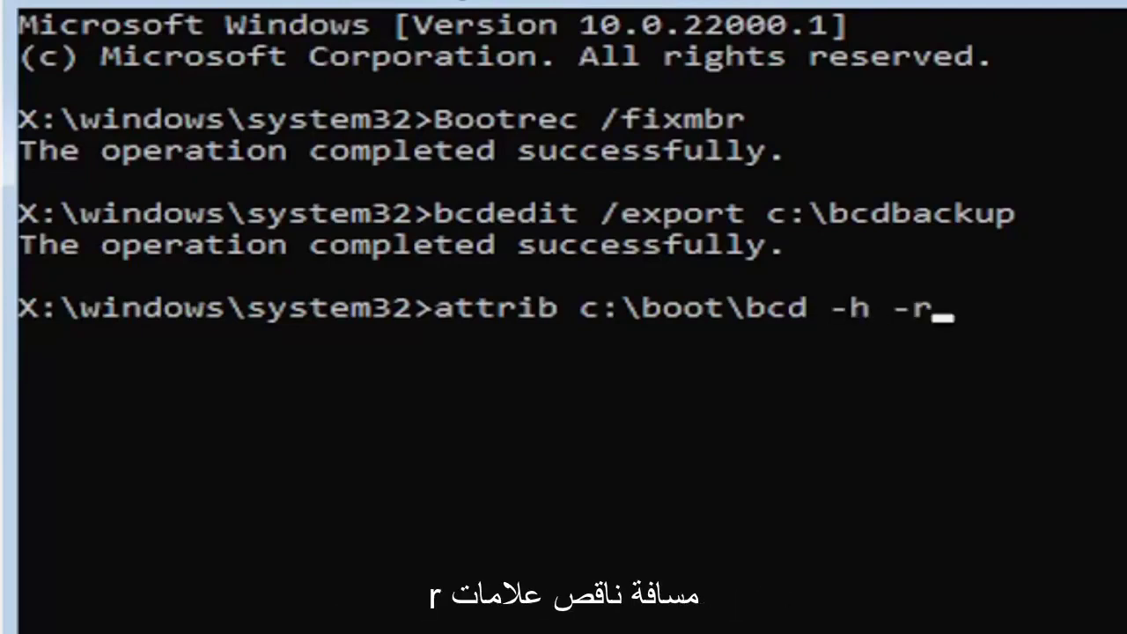
{"action": "type", "text": " -s"}
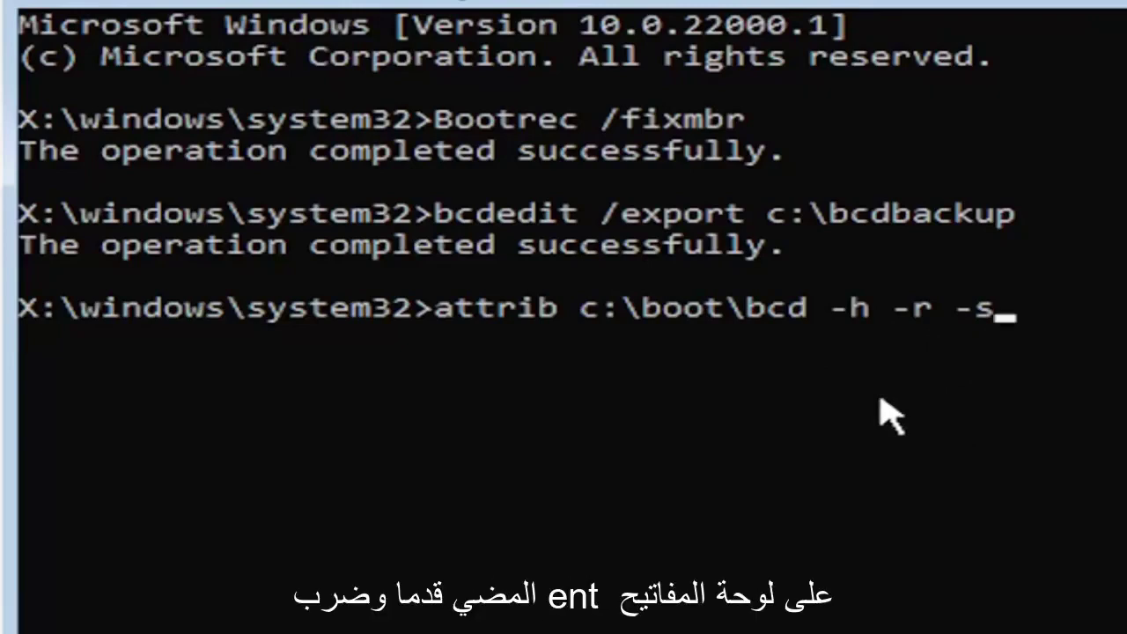
{"action": "key", "text": "Return"}
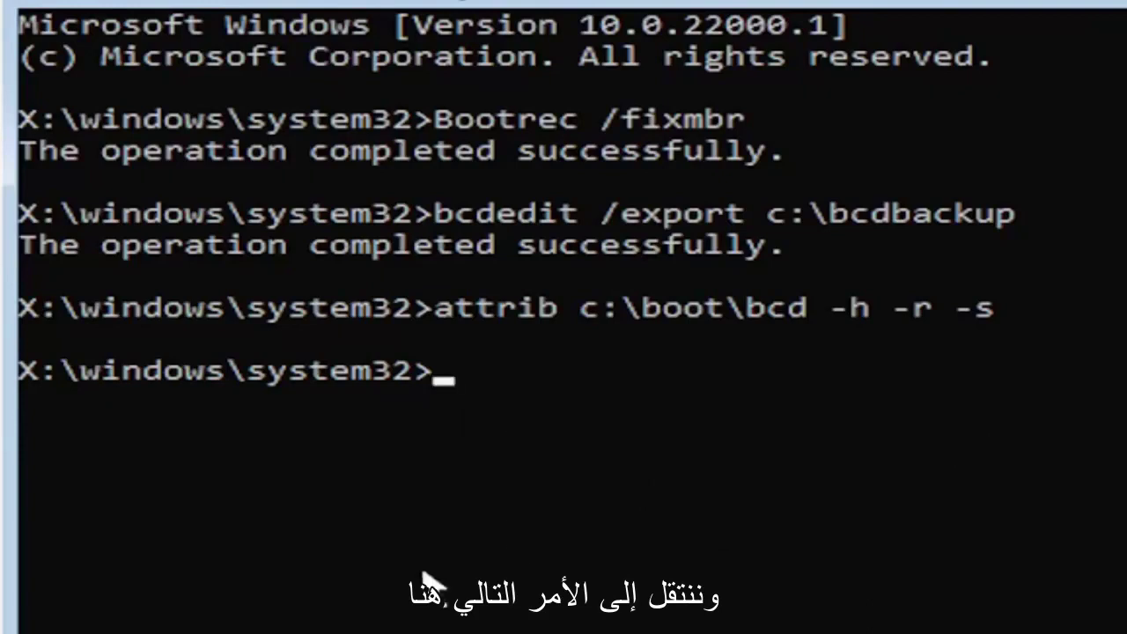
Rename the boot configuration file to bcd.old by running ren c:\boot\bcd bcd.old
{"action": "type", "text": "re"}
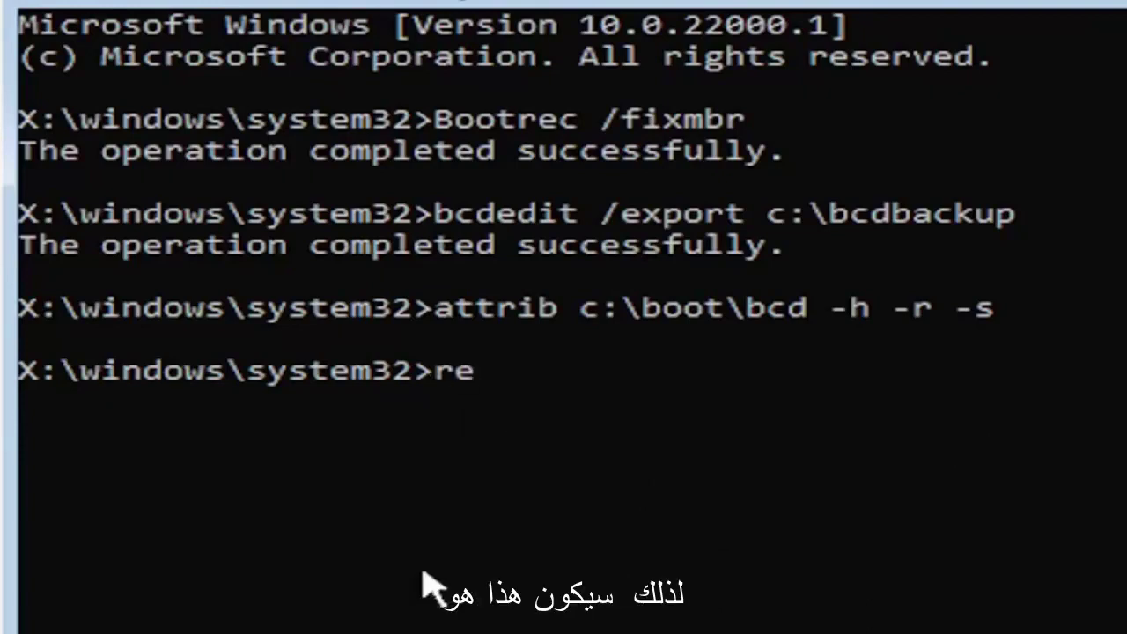
{"action": "type", "text": "n c"}
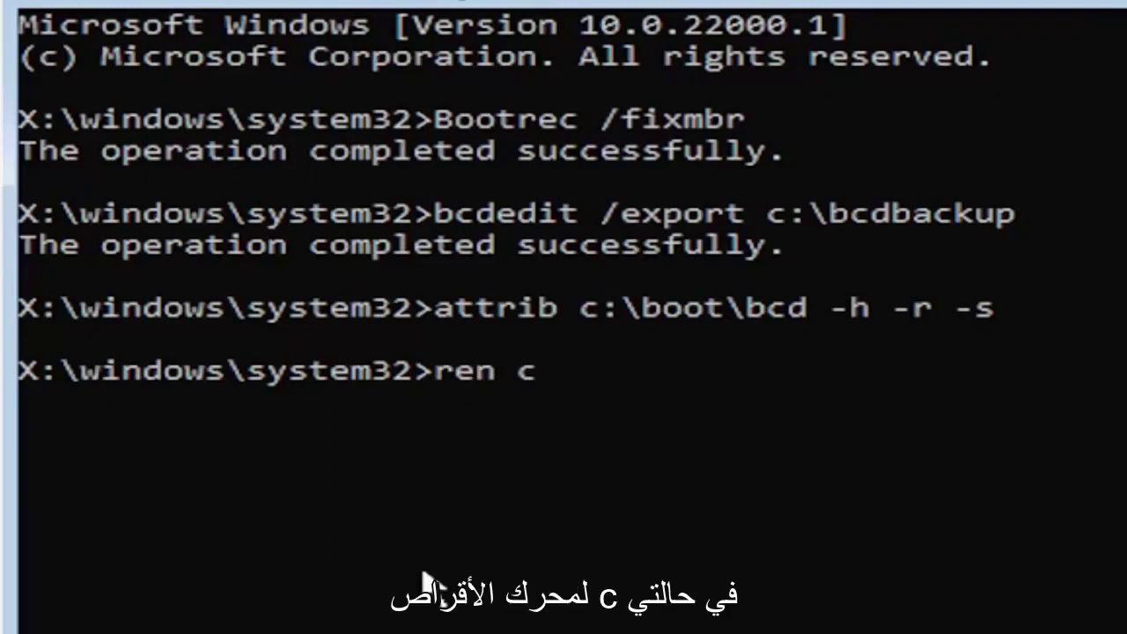
{"action": "type", "text": ":"}
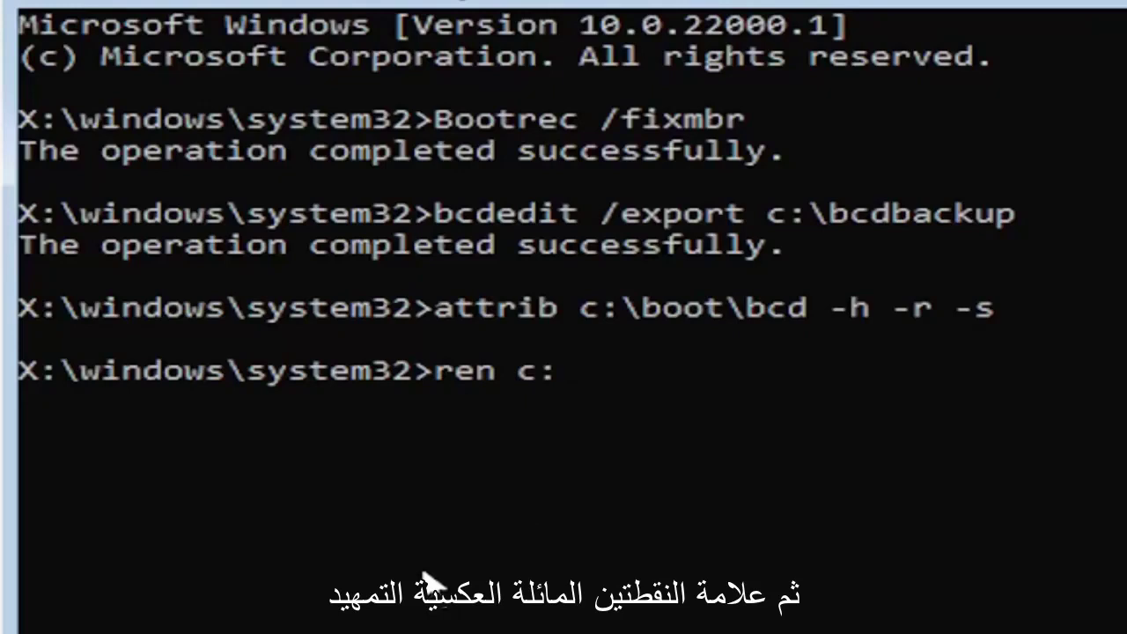
{"action": "type", "text": "\\boot"}
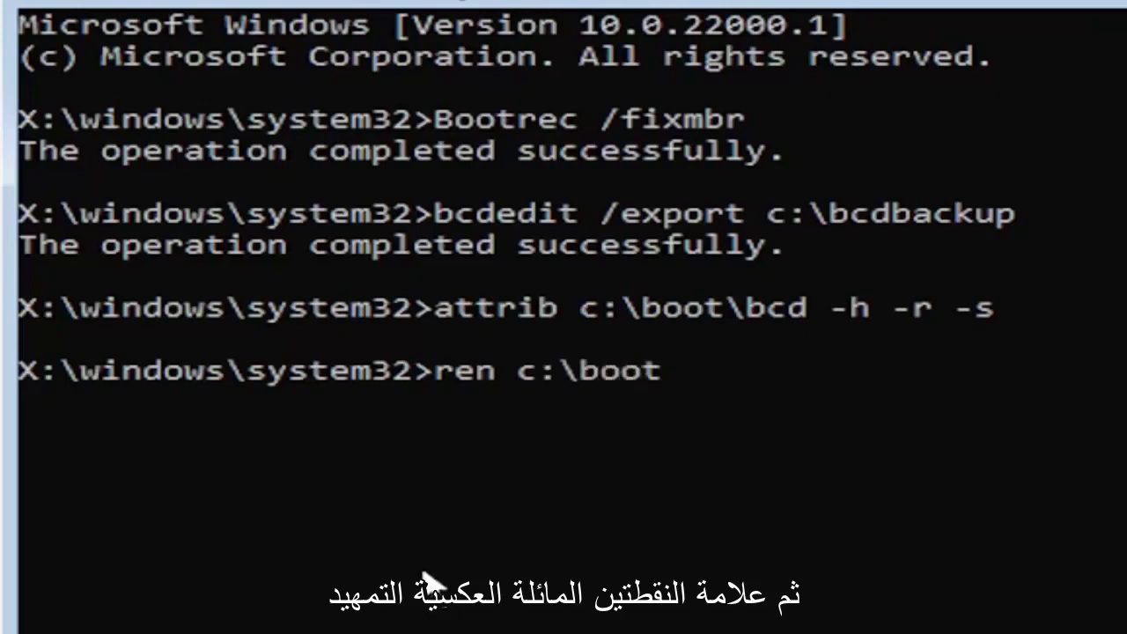
{"action": "type", "text": "\\bcd "}
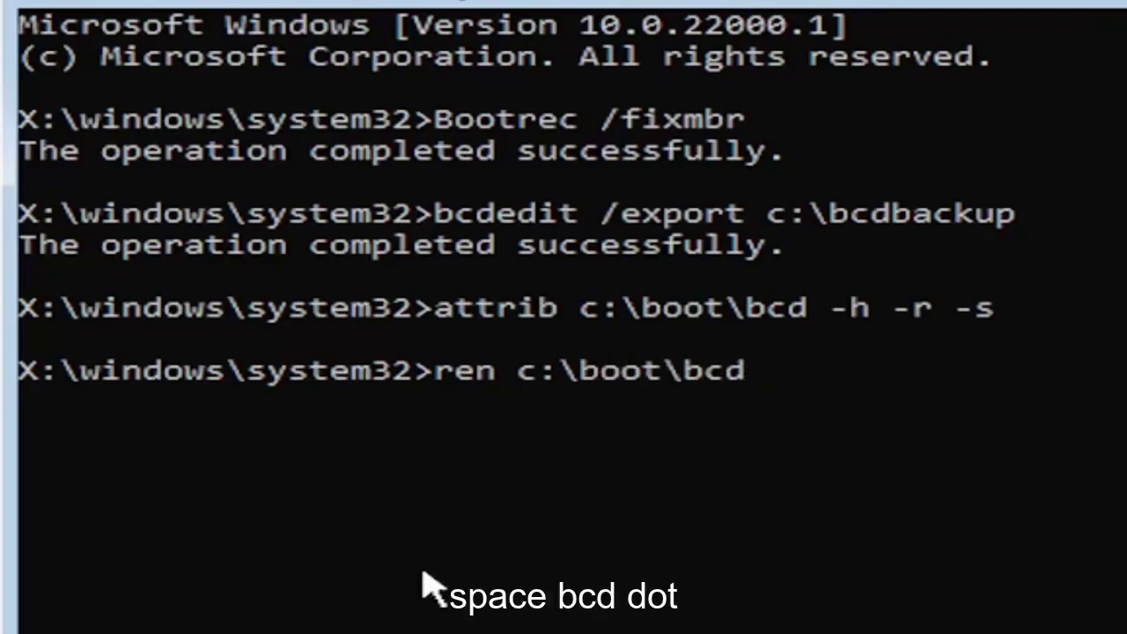
{"action": "type", "text": "bcd."}
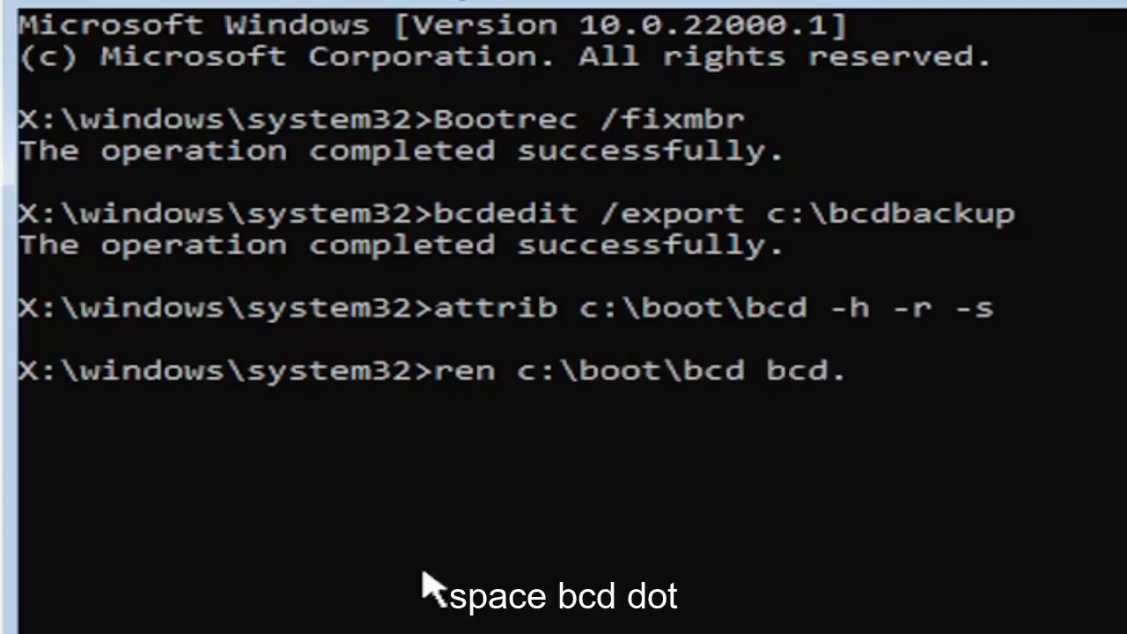
{"action": "type", "text": "old"}
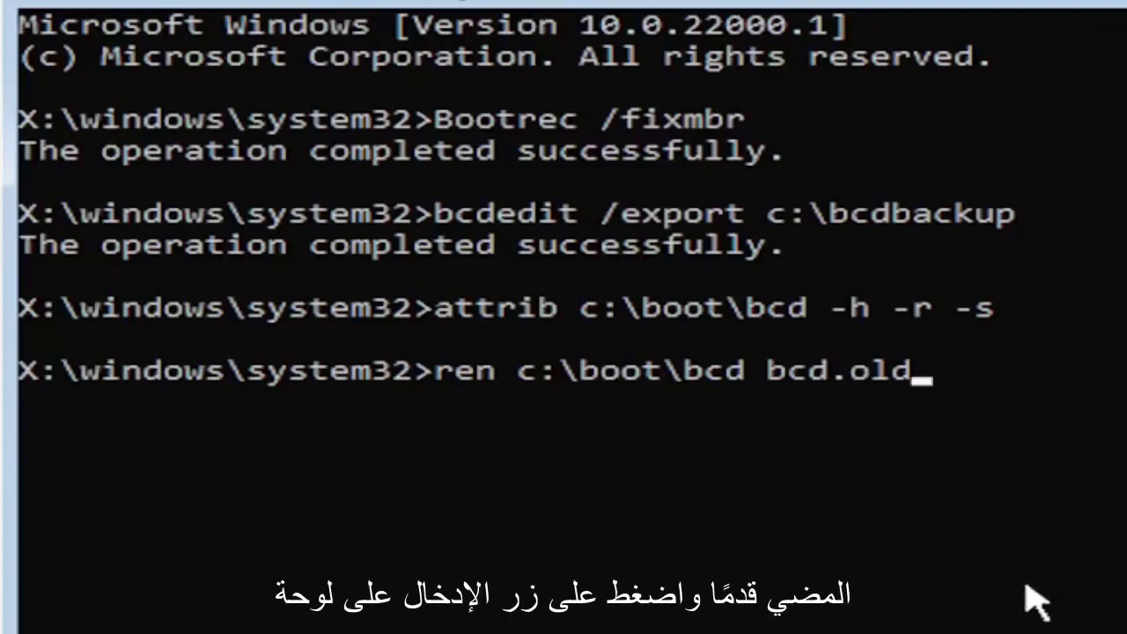
{"action": "key", "text": "Return"}
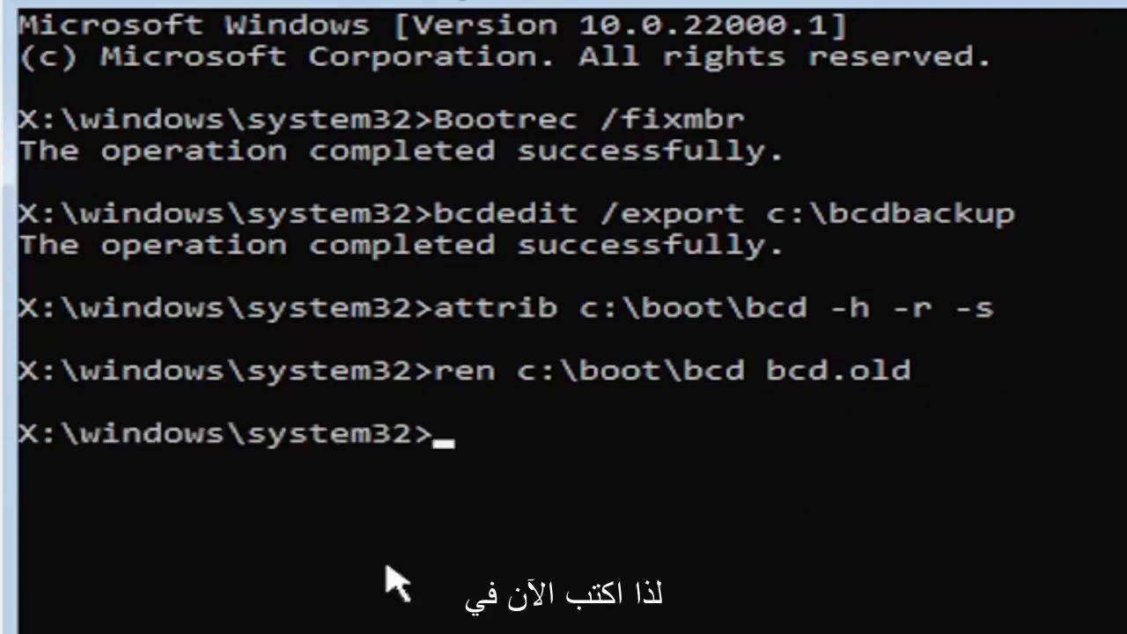
Rebuild the boot configuration data by running bootrec /rebuildbcd and answer y to add the D:\Windows installation to the boot list
{"action": "type", "text": "b"}
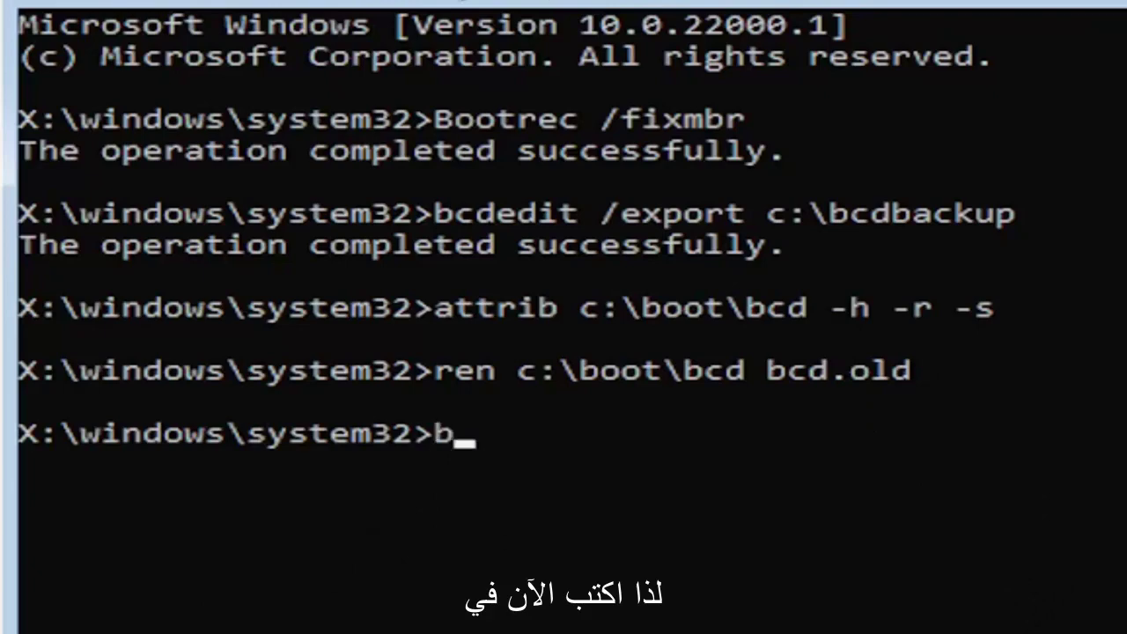
{"action": "type", "text": "ootr"}
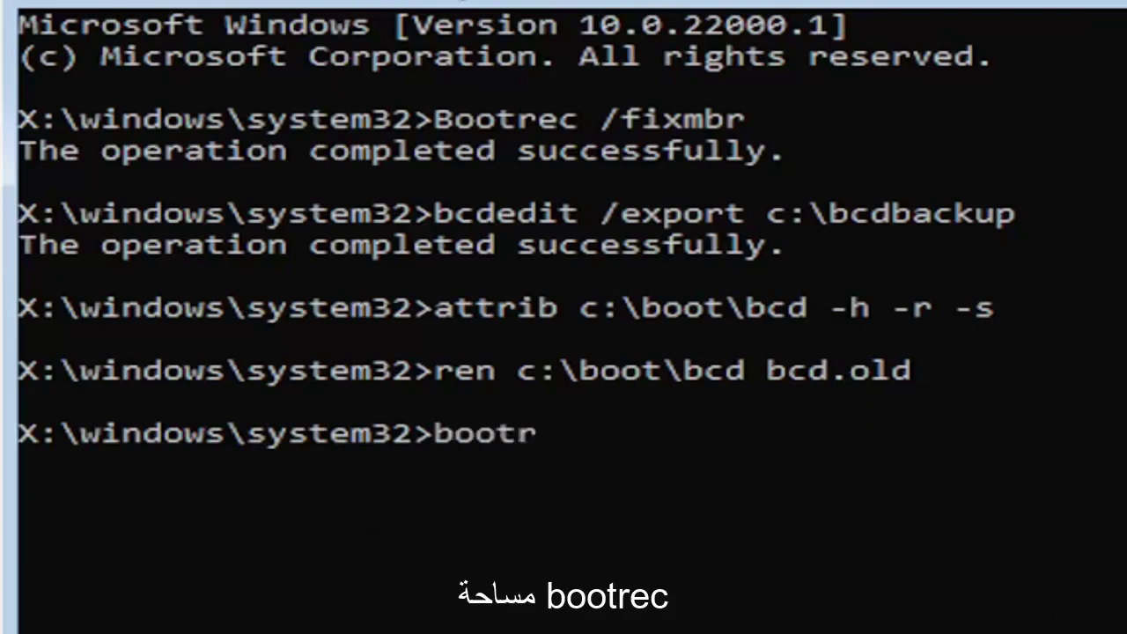
{"action": "type", "text": "ec /re"}
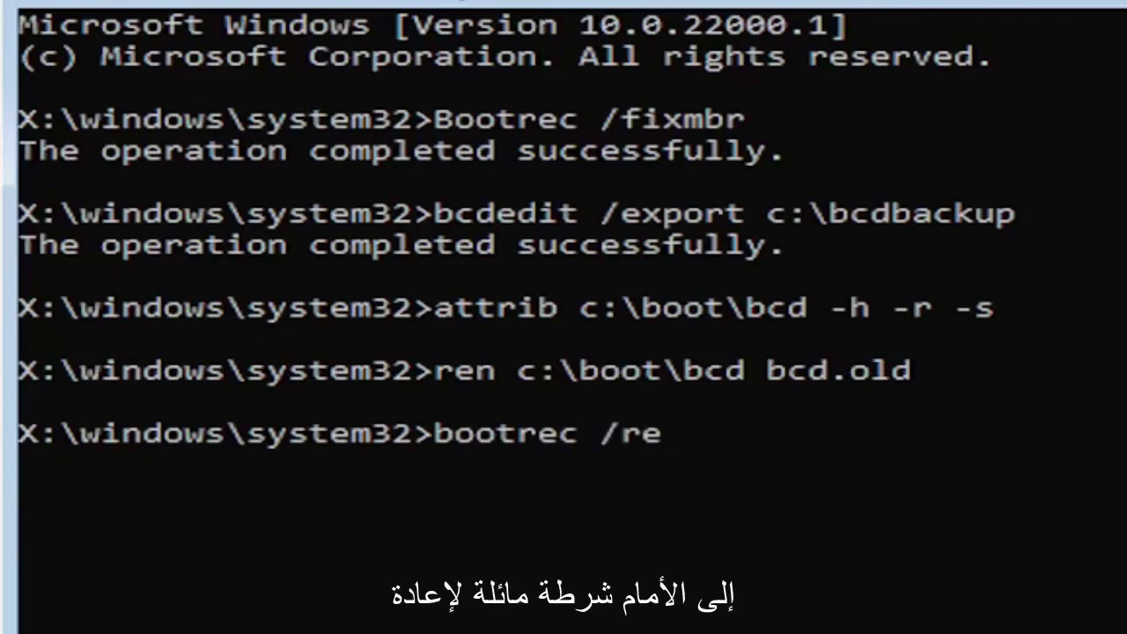
{"action": "type", "text": "build"}
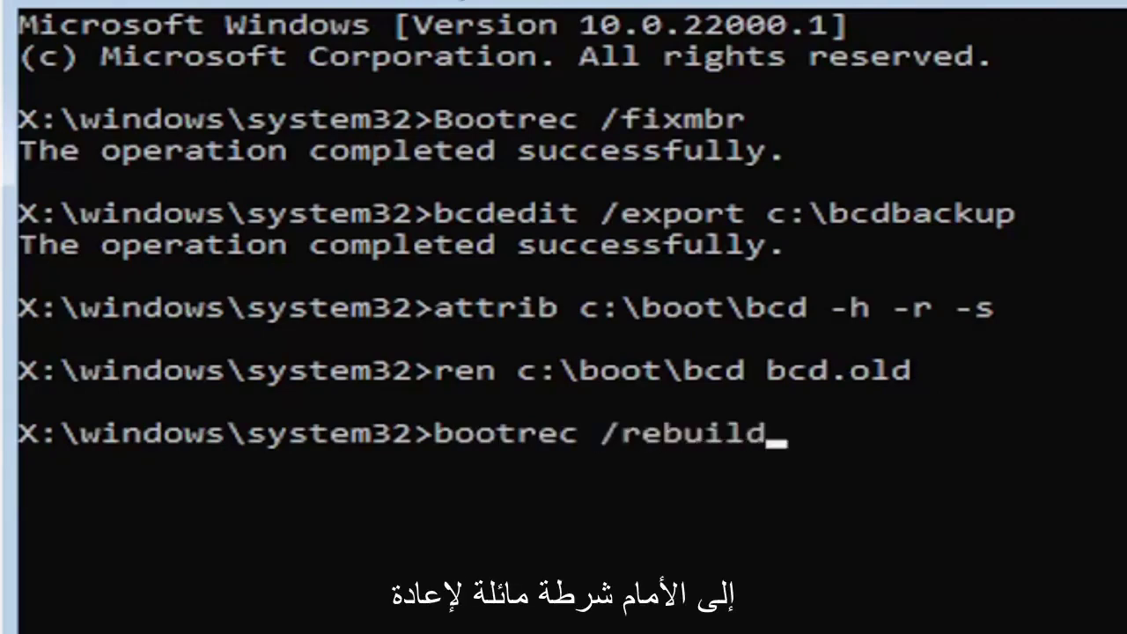
{"action": "type", "text": "bcd"}
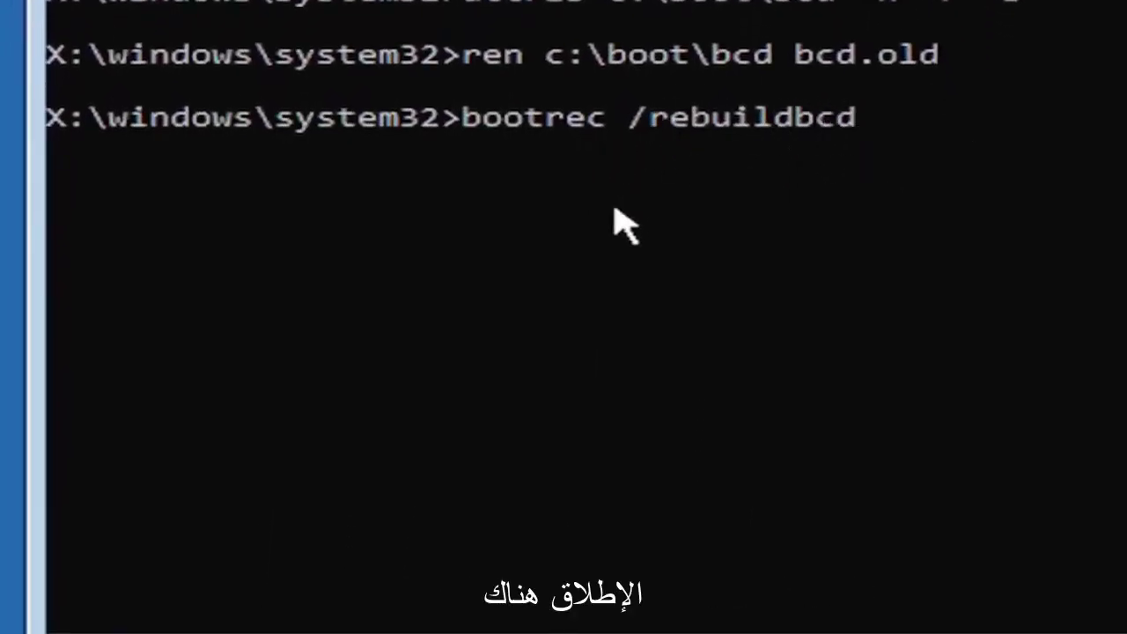
{"action": "key", "text": "Return"}
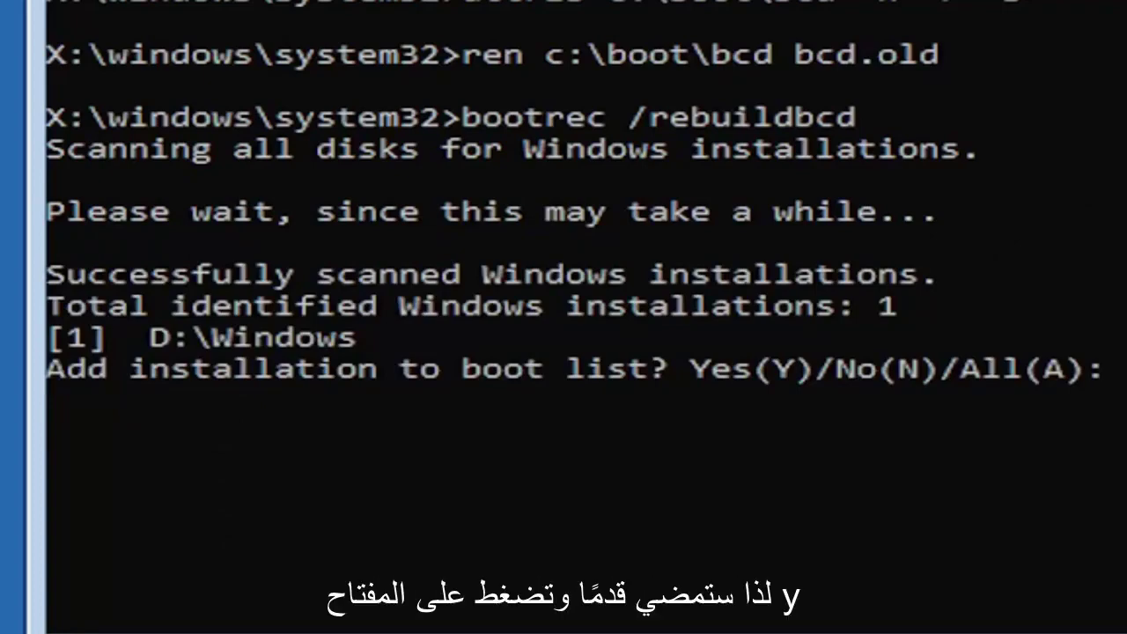
{"action": "type", "text": "y"}
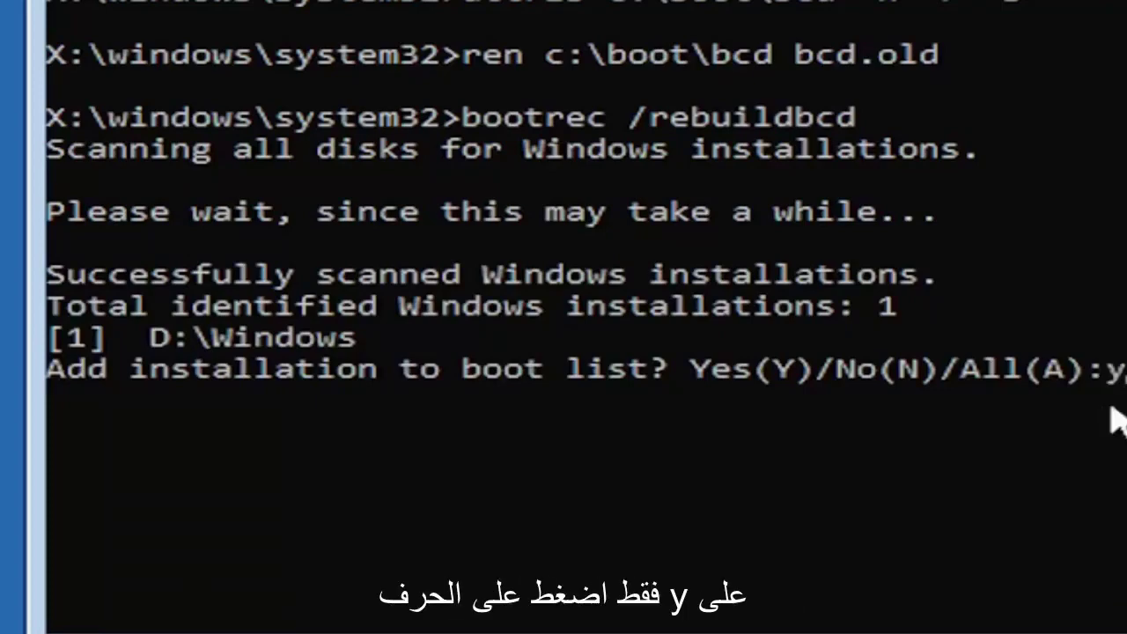
{"action": "key", "text": "Return"}
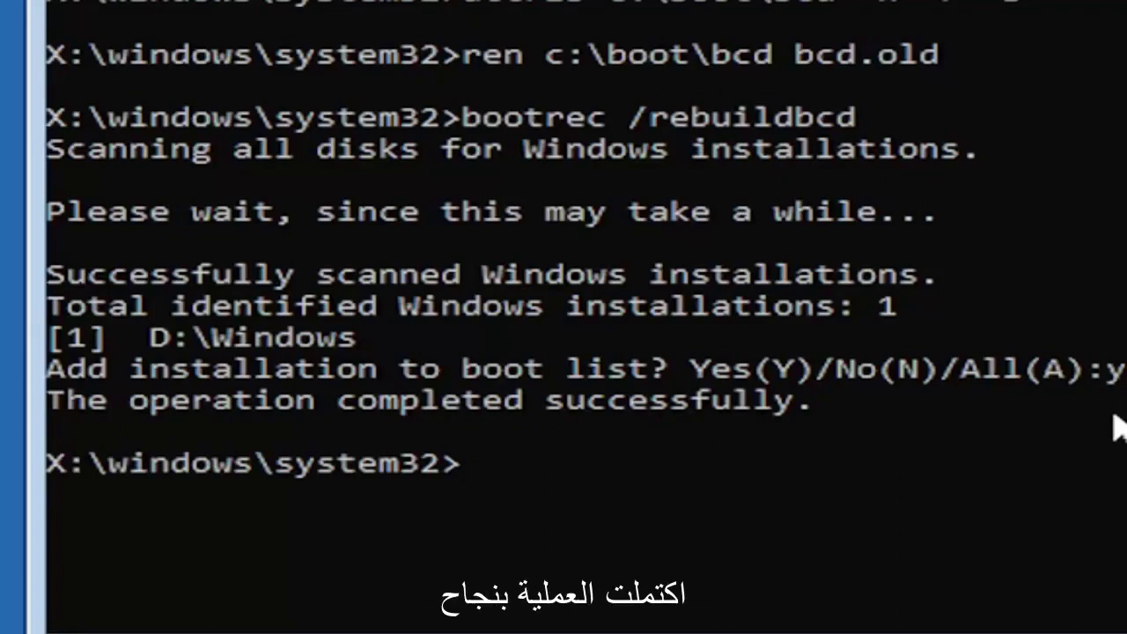